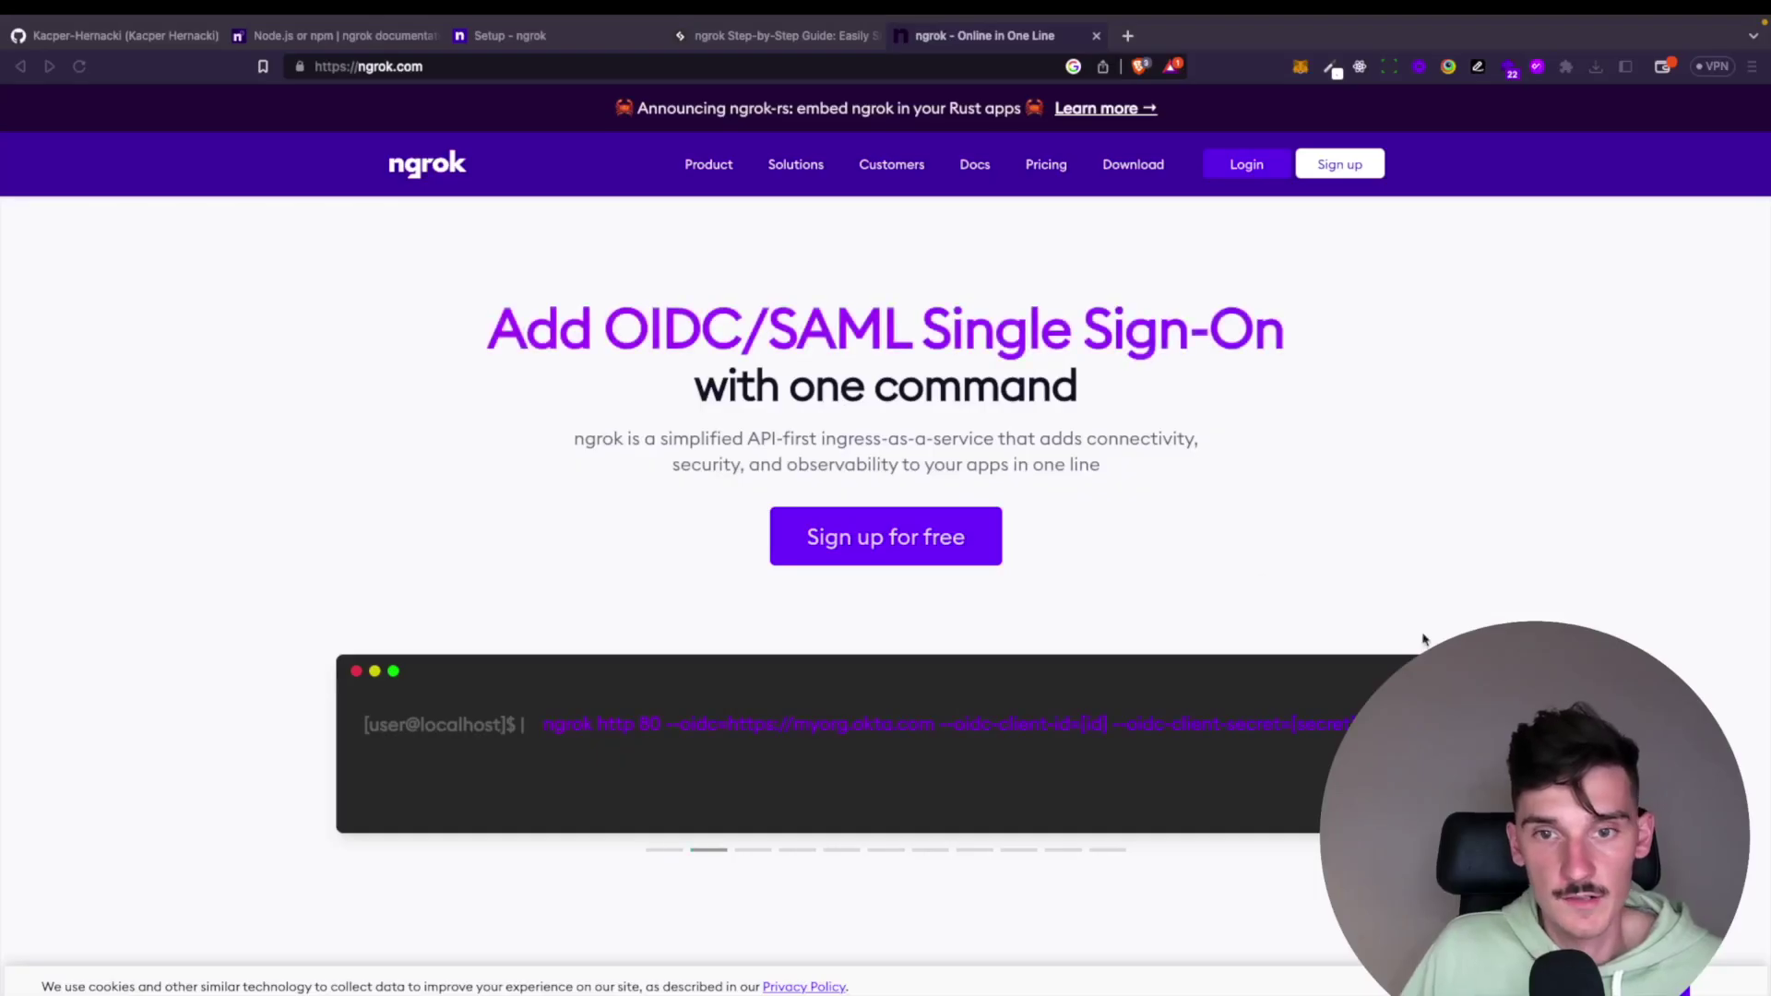
# Step: Navigate the browser to the ngrok dashboard Setup & Installation page
pyautogui.click(465, 66)
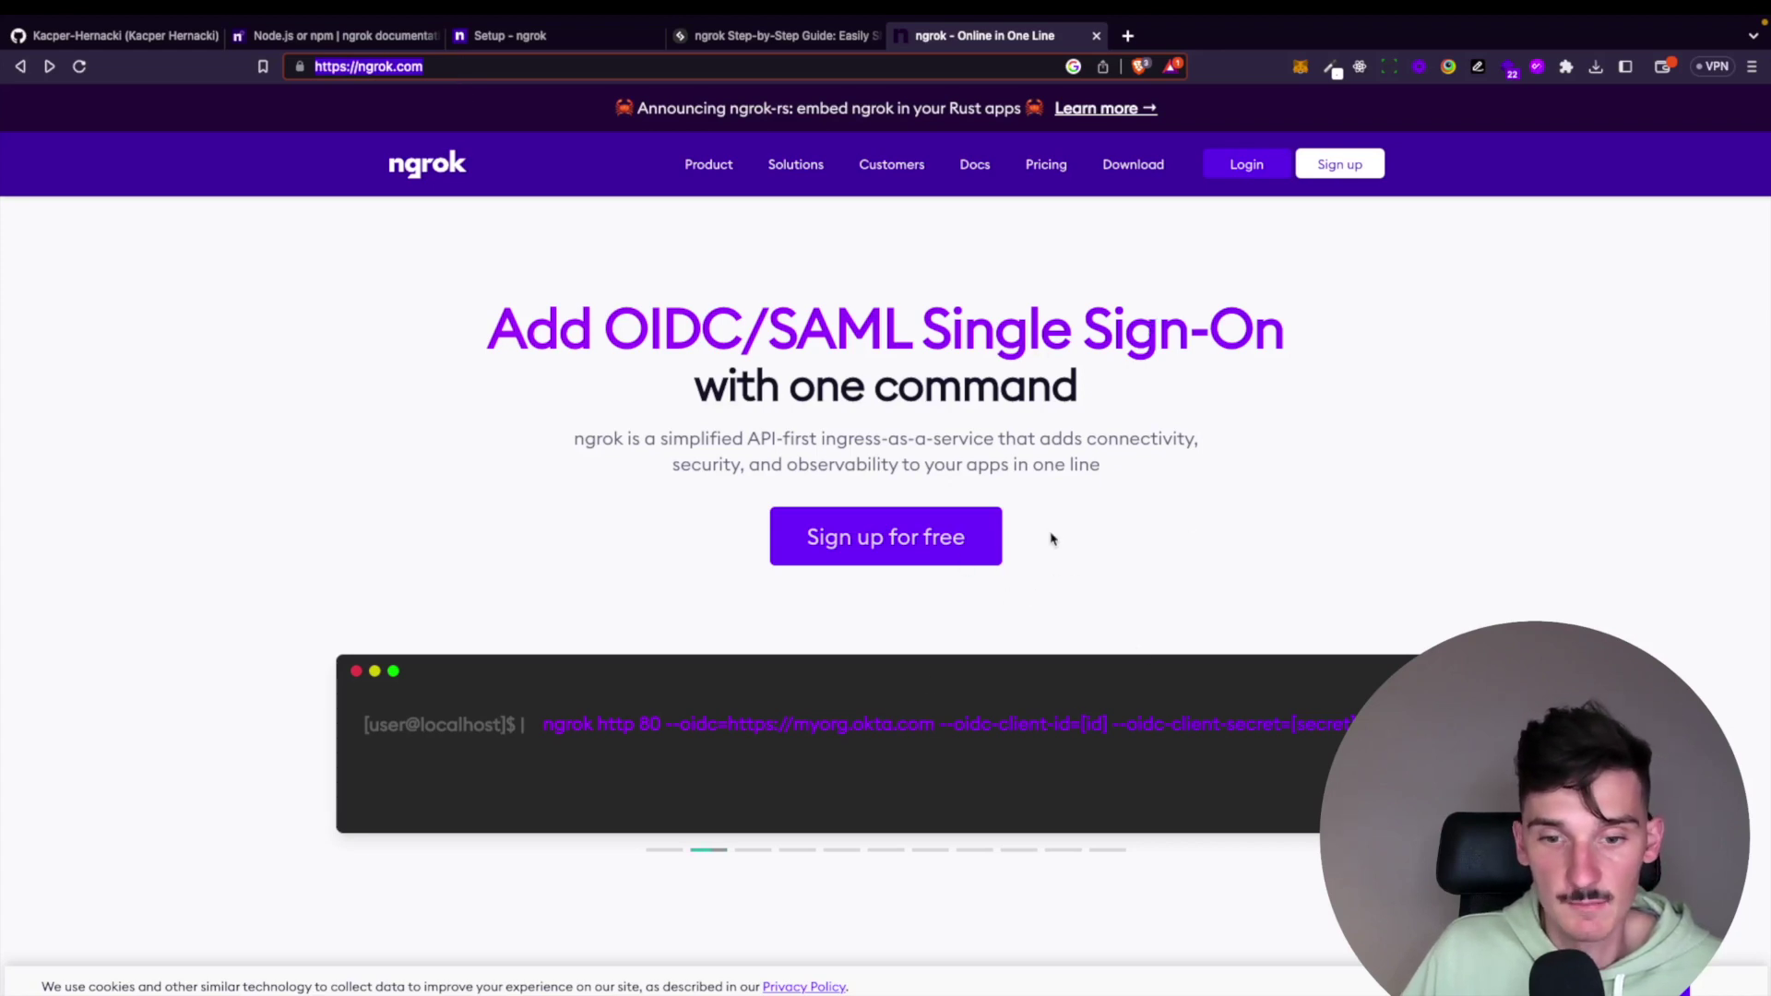
pyautogui.press('Return')
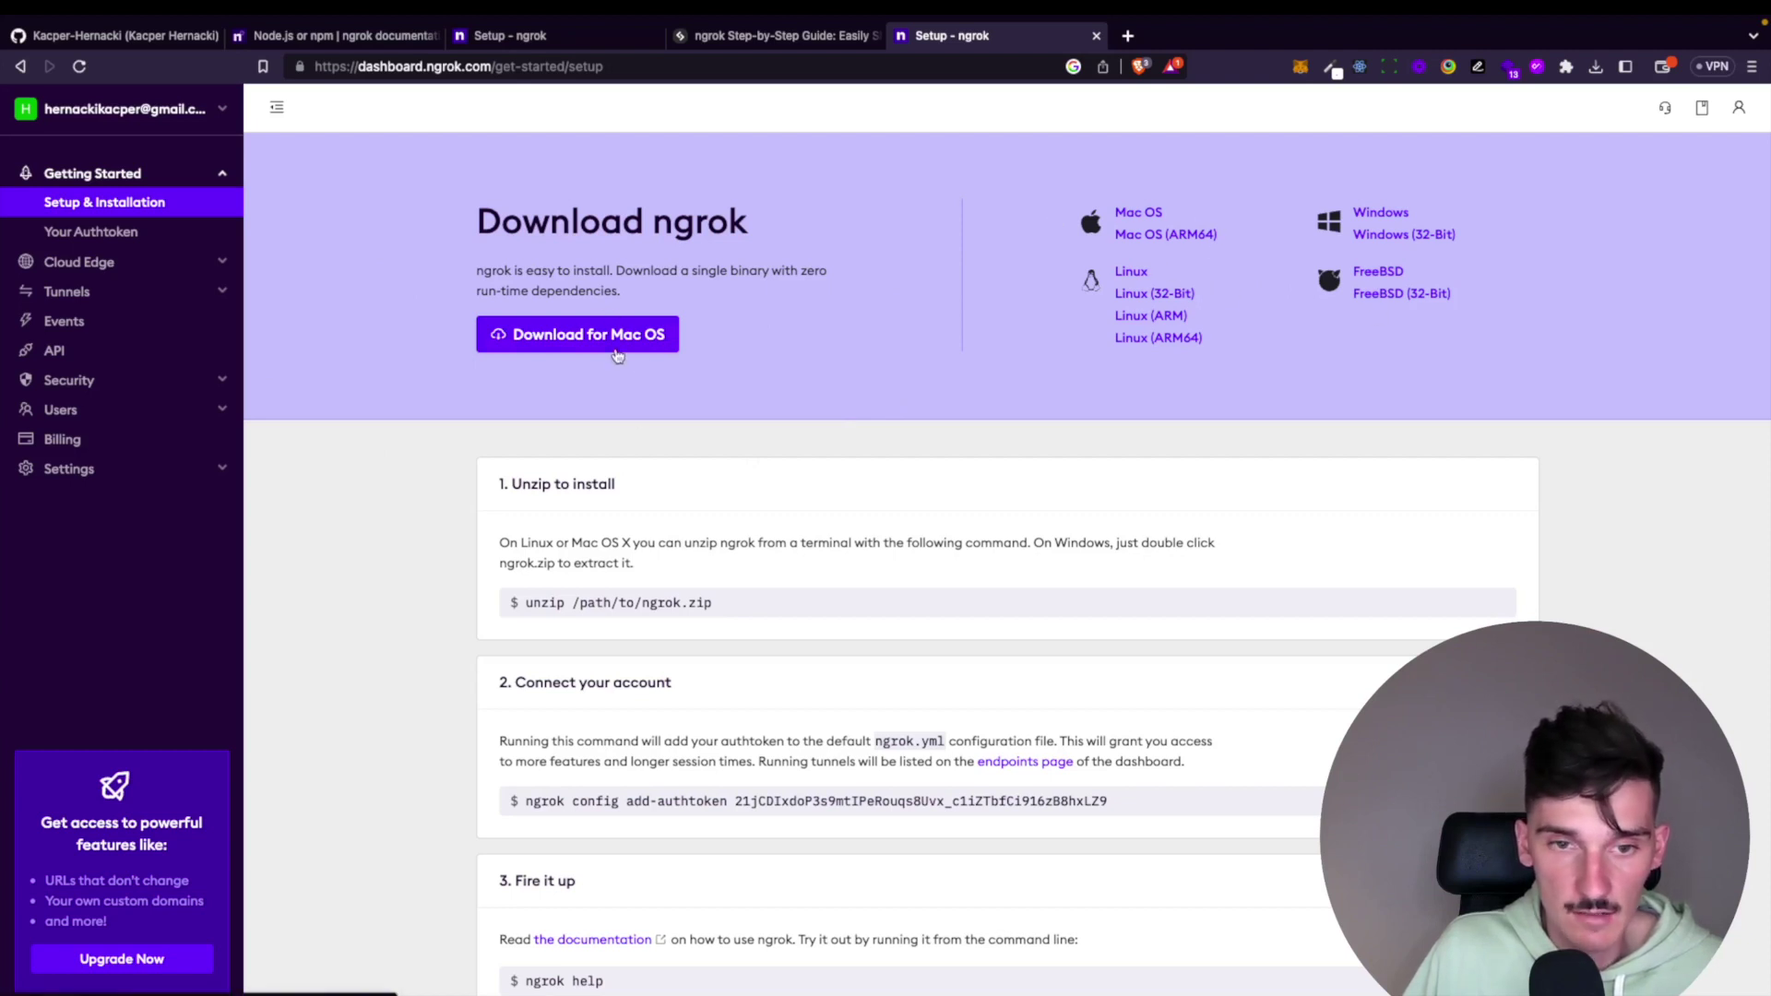
pyautogui.scroll(-1, 630, 361)
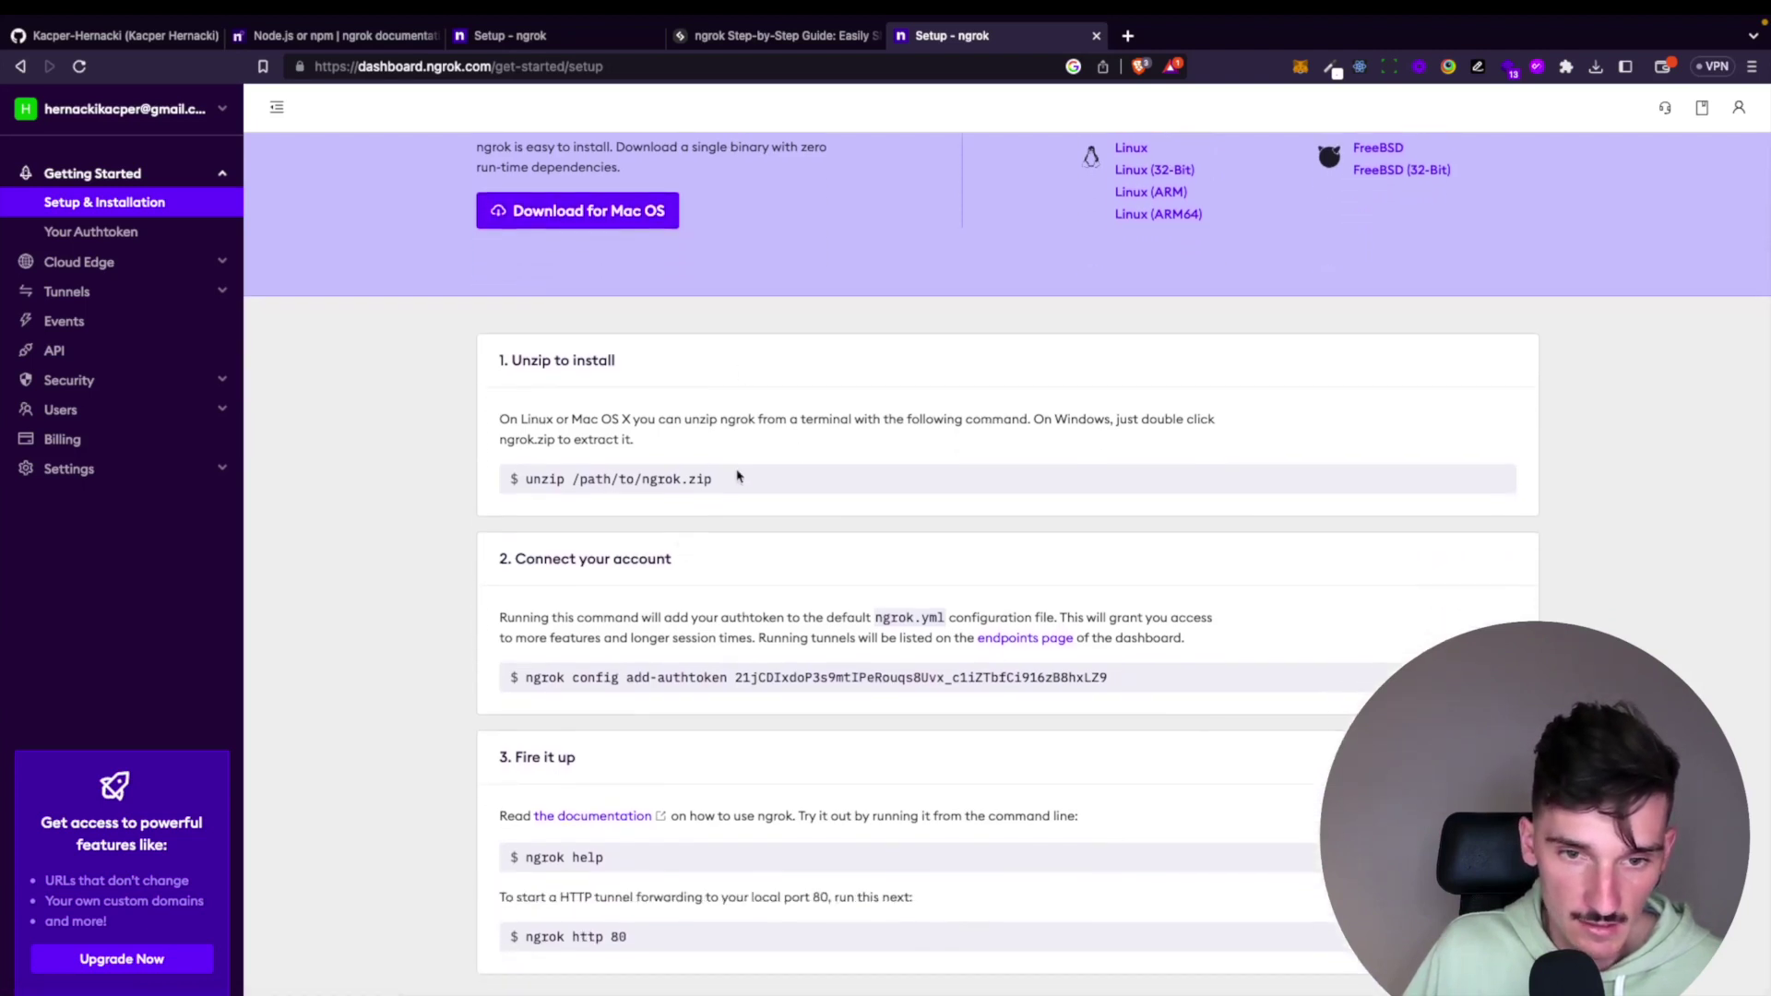
# Step: Highlight the unzip install command in the setup steps
pyautogui.moveTo(747, 482); pyautogui.dragTo(493, 463)
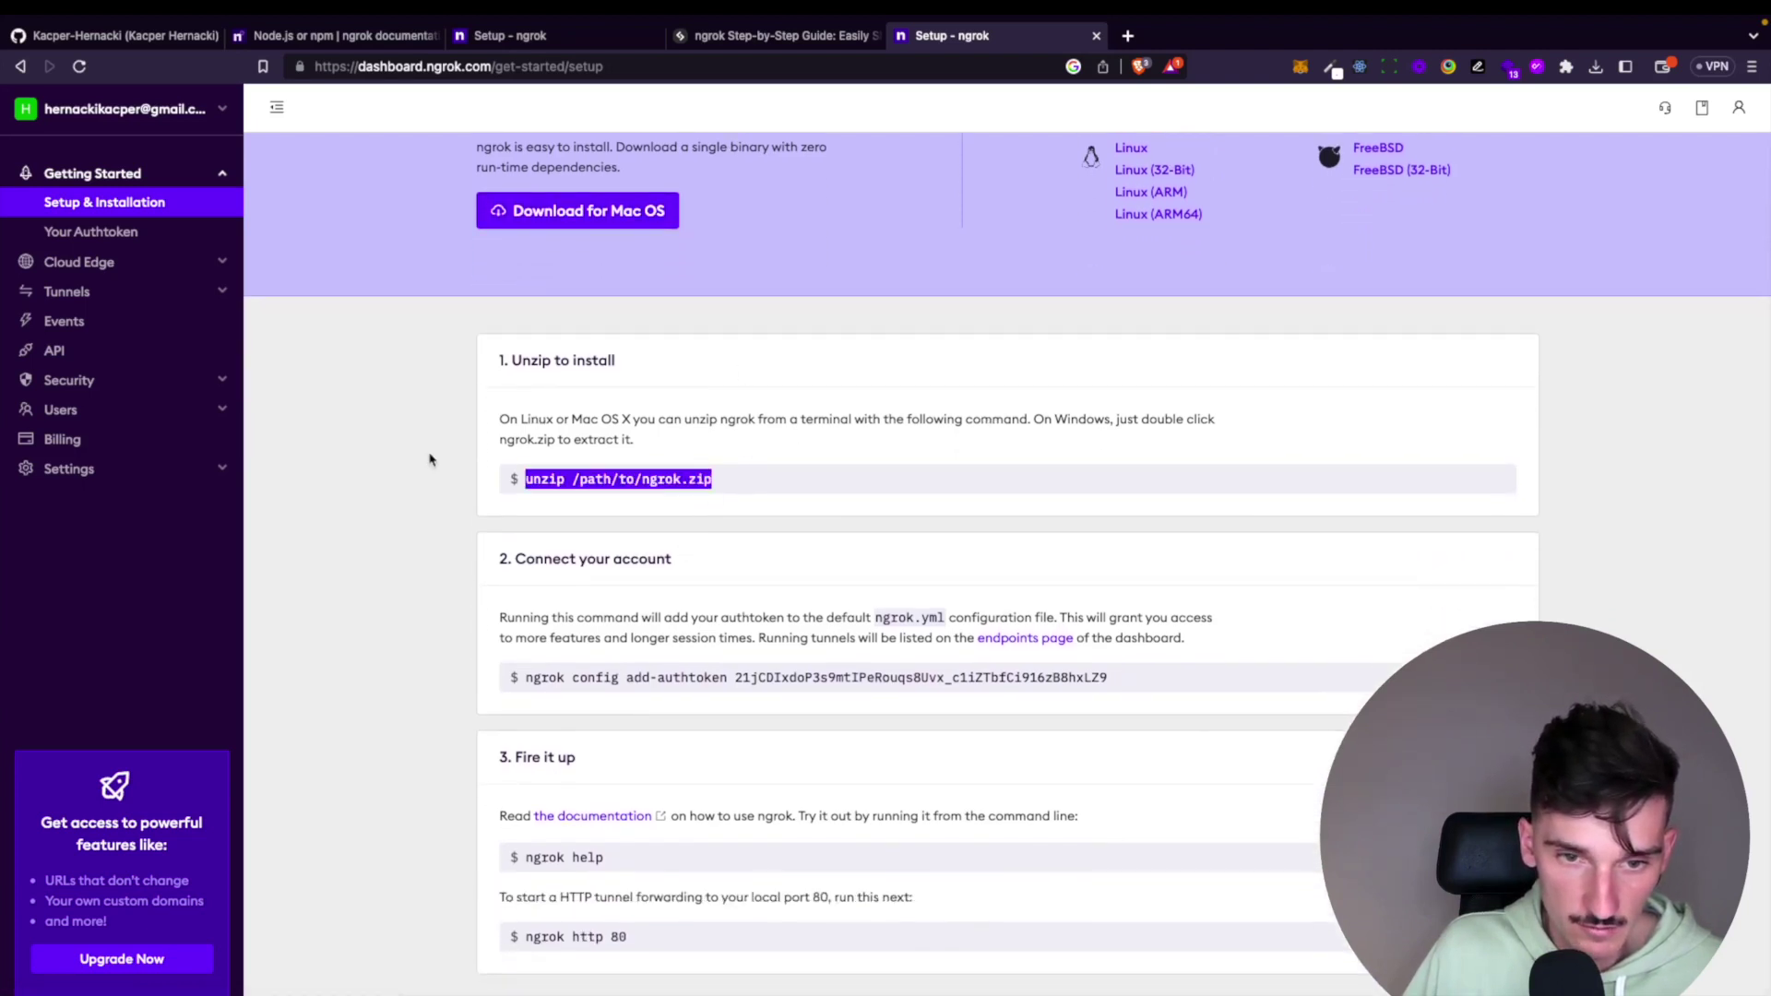
pyautogui.moveTo(736, 487); pyautogui.dragTo(465, 473)
pyautogui.click(689, 483)
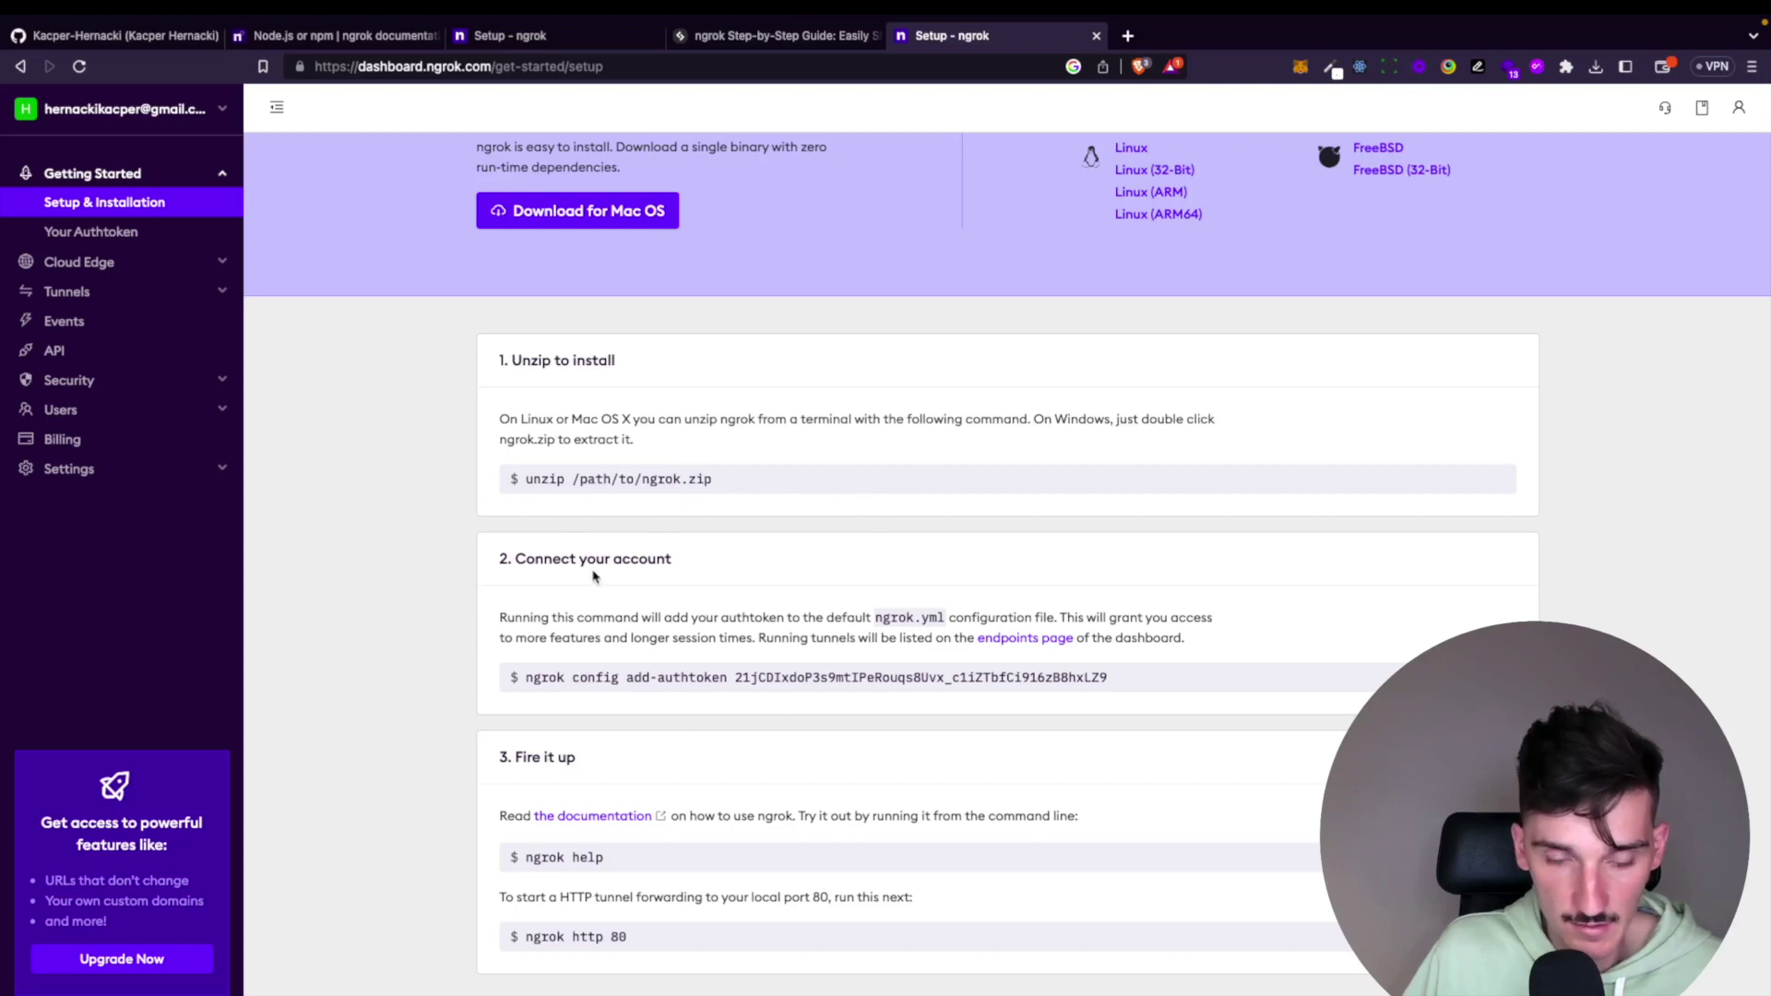
# Step: Highlight the 'ngrok config add-authtoken' command with its token
pyautogui.tripleClick(641, 669)
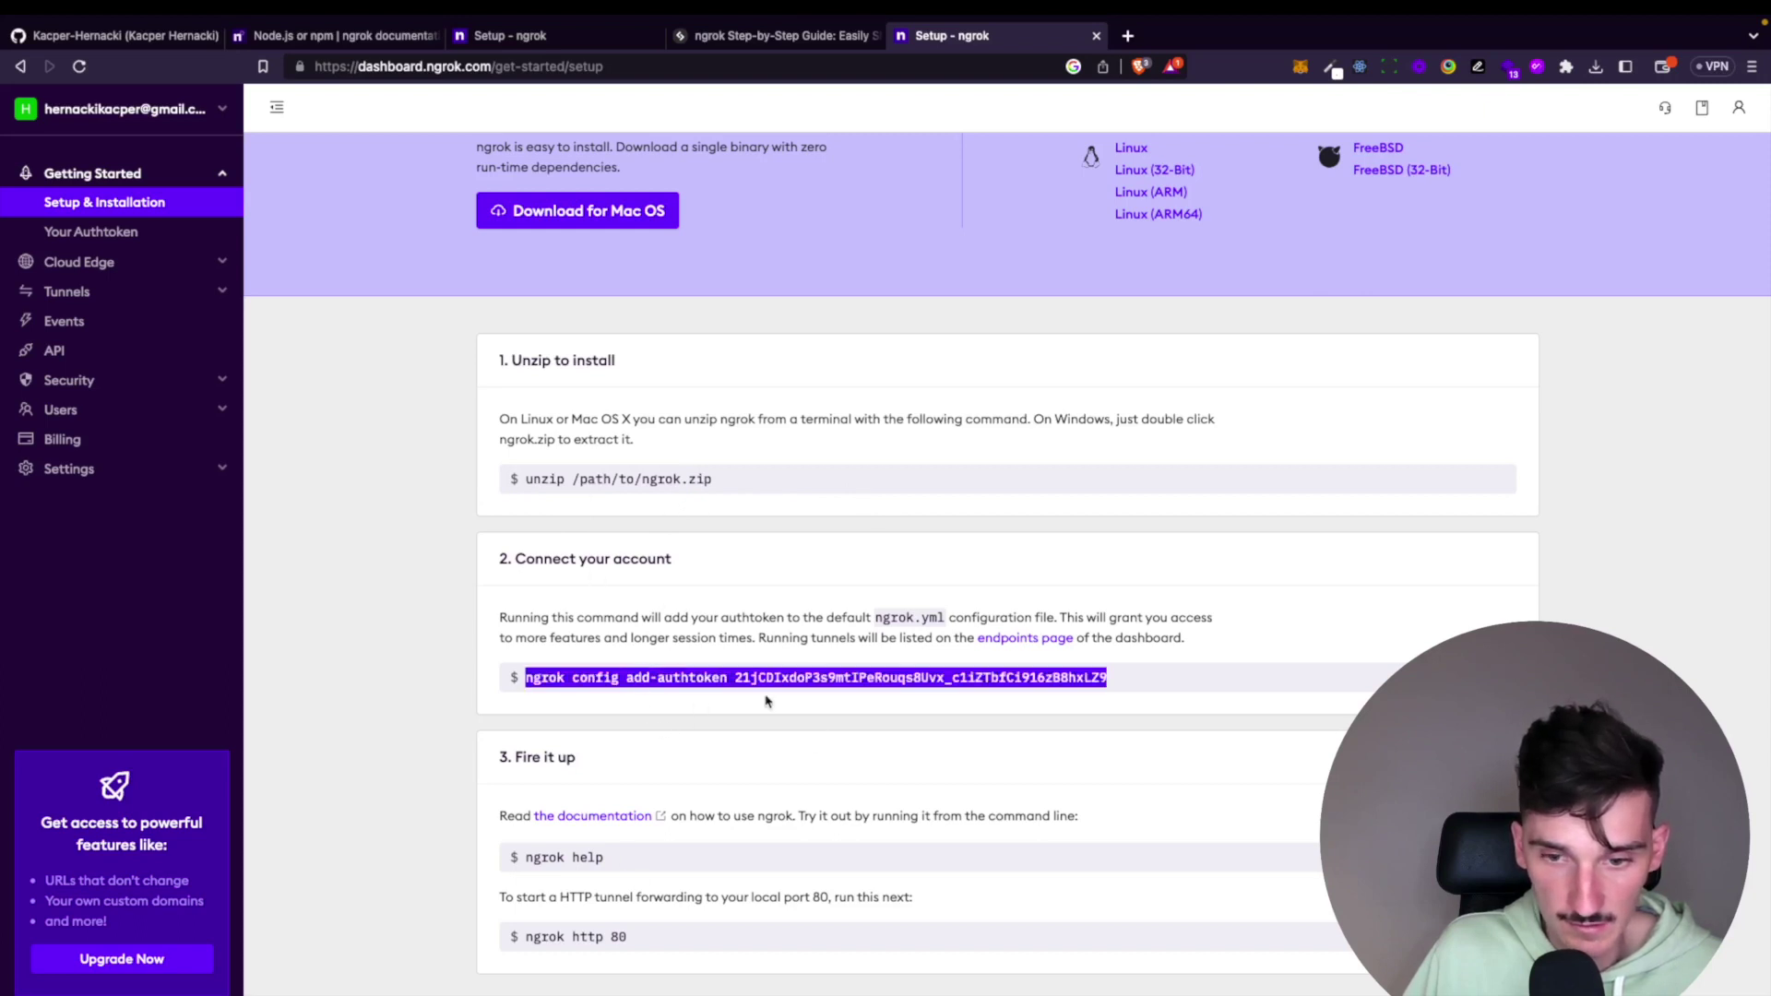
pyautogui.click(533, 702)
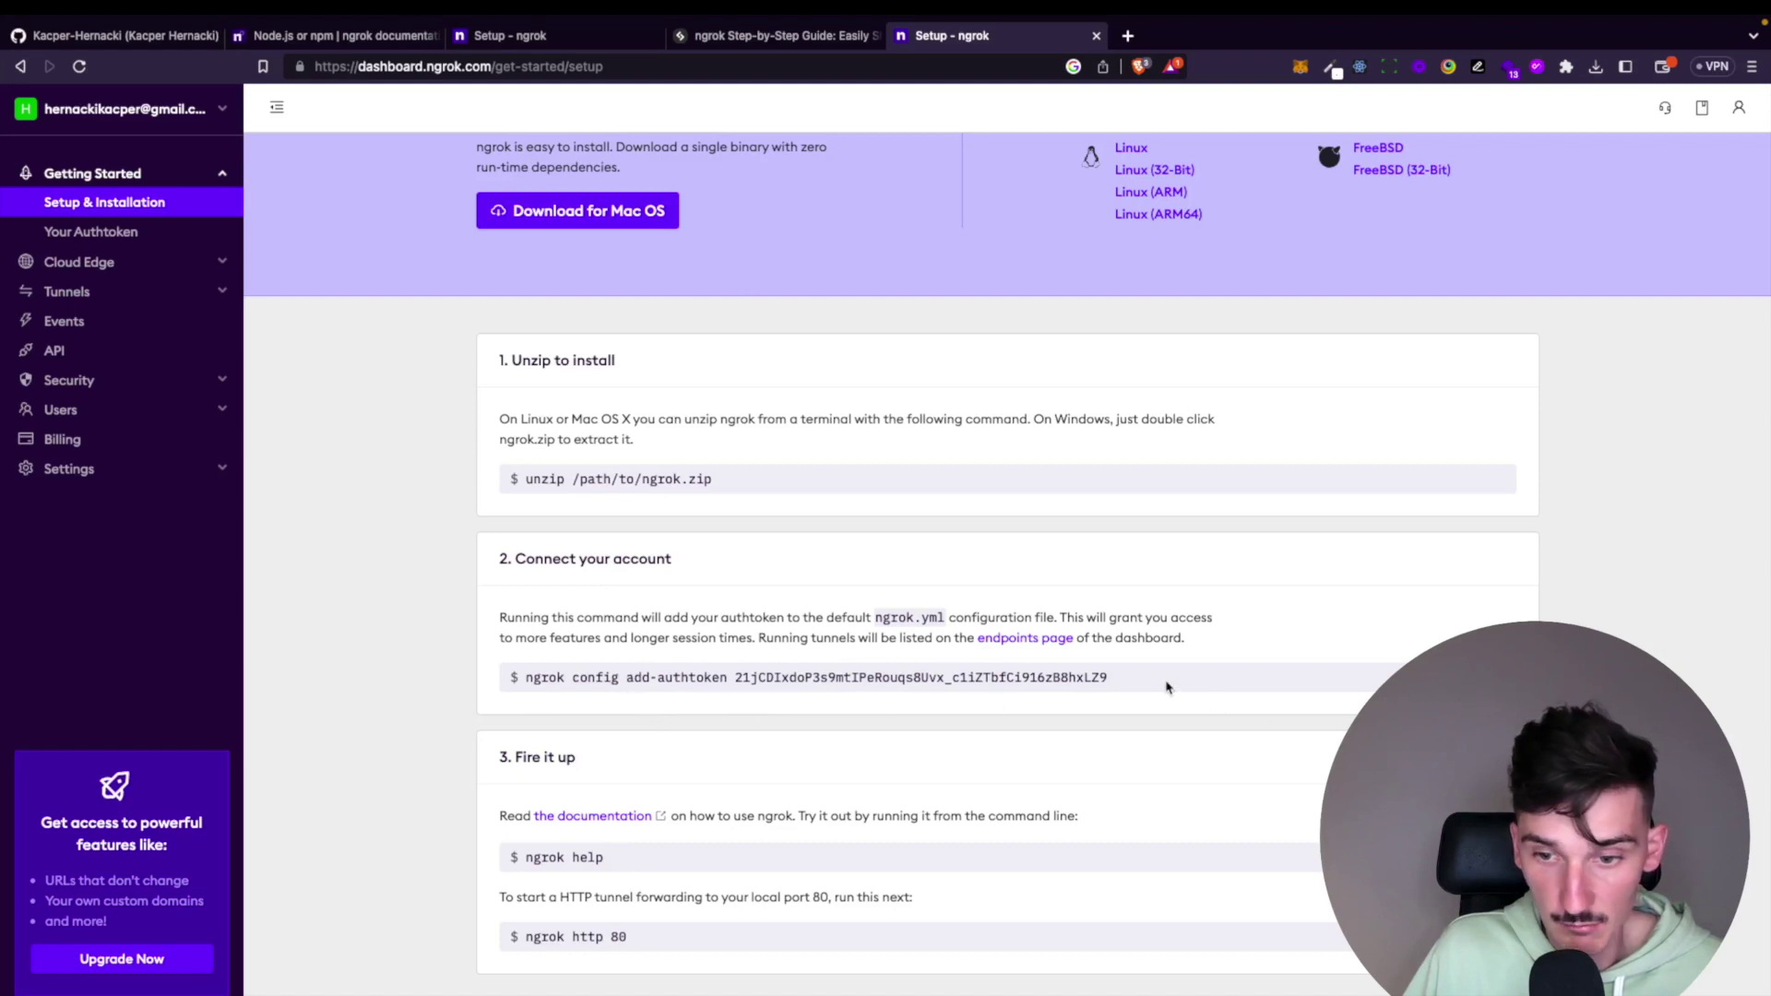
pyautogui.moveTo(1167, 687); pyautogui.dragTo(498, 677)
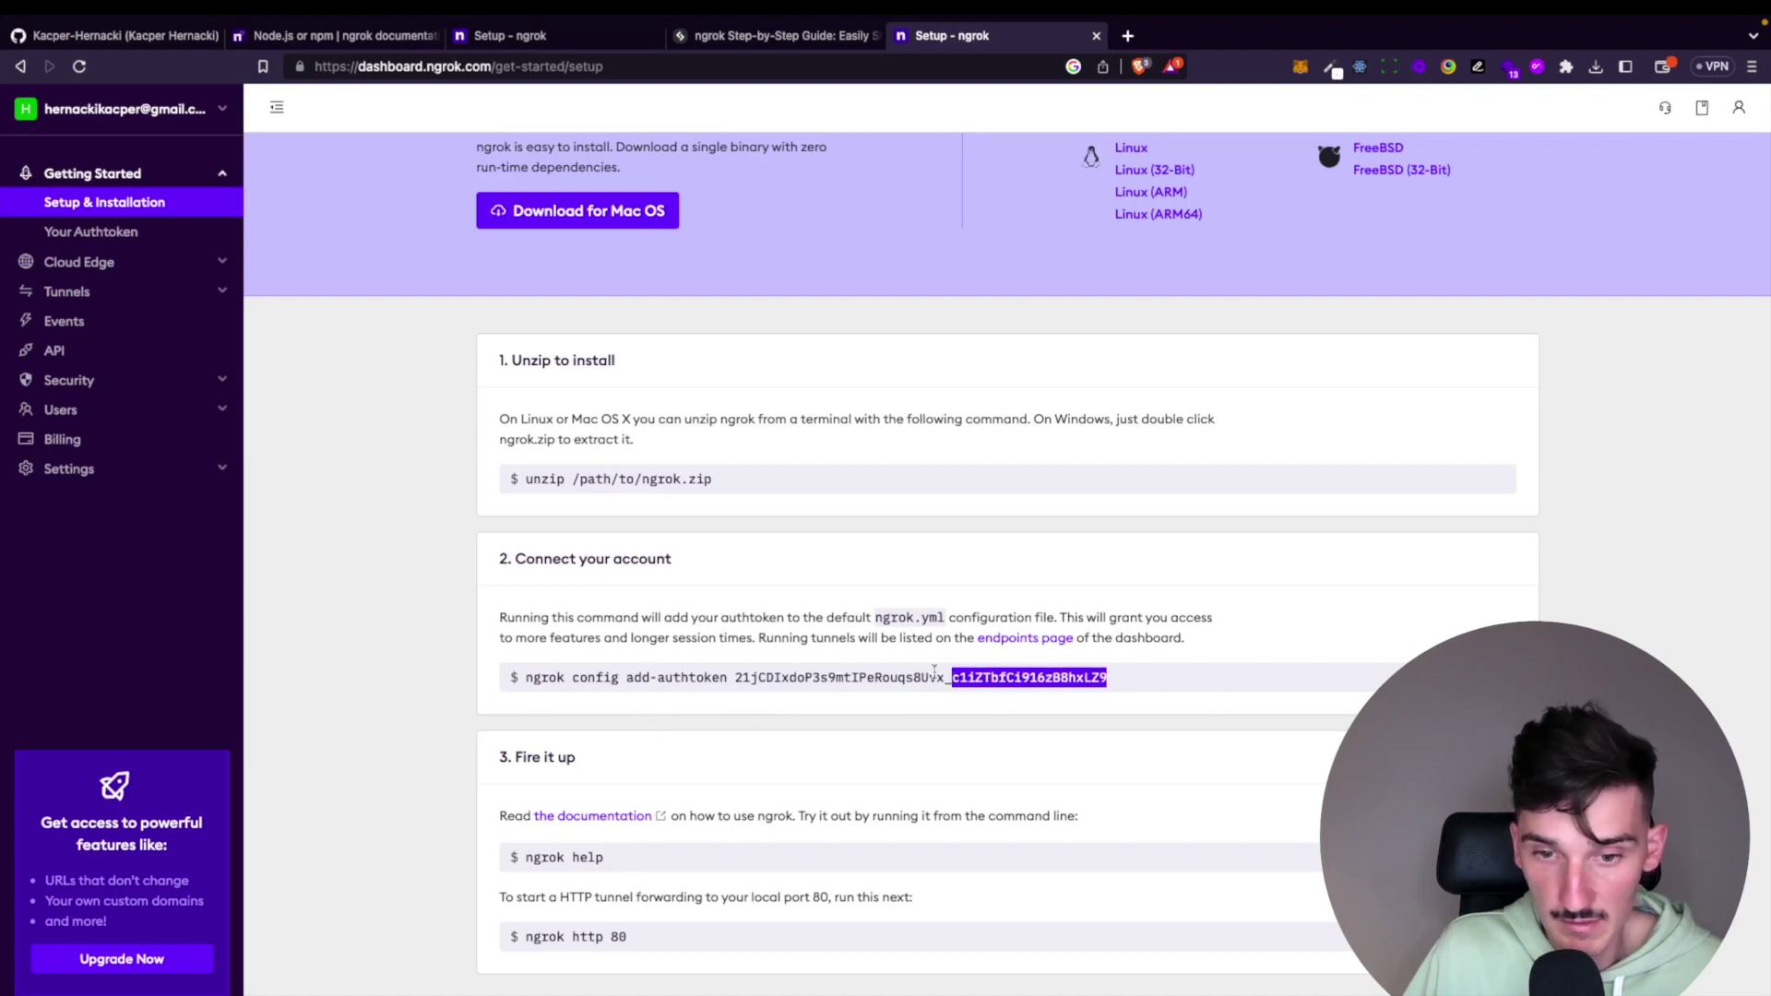
pyautogui.click(605, 677)
pyautogui.moveTo(1107, 676); pyautogui.dragTo(642, 676)
pyautogui.click(920, 891)
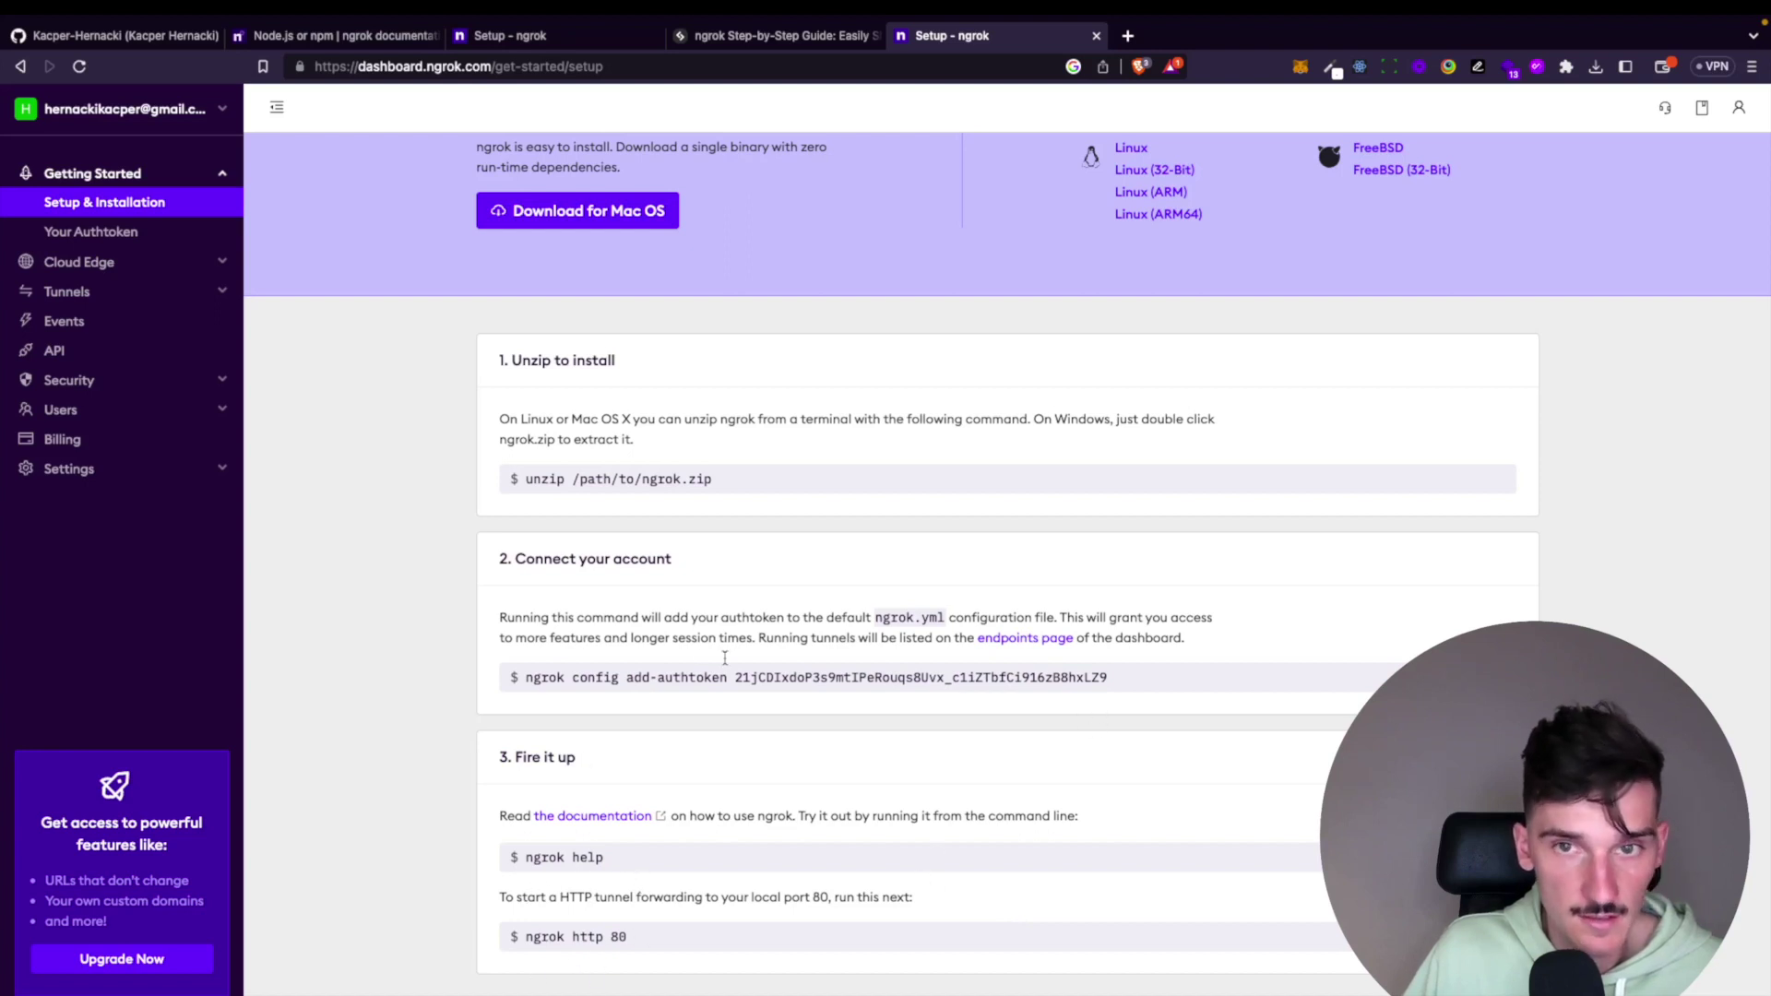
pyautogui.scroll(1, 872, 554)
pyautogui.scroll(-1, 811, 578)
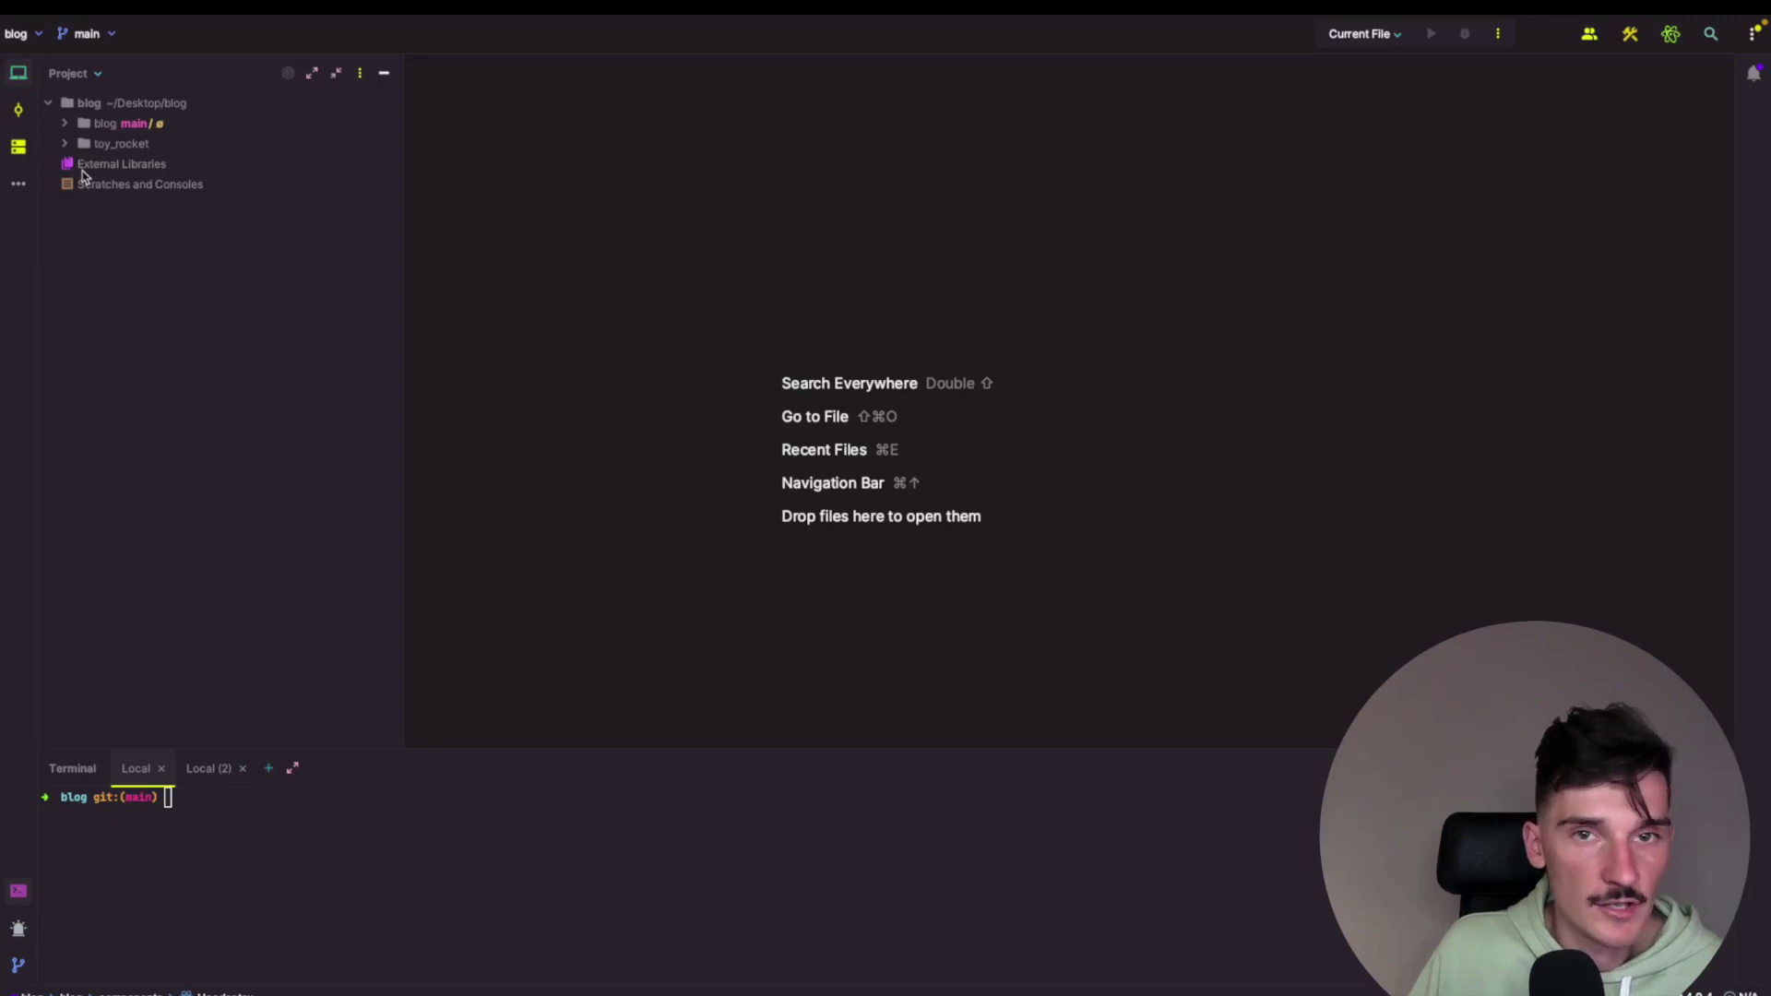
pyautogui.moveTo(179, 214)
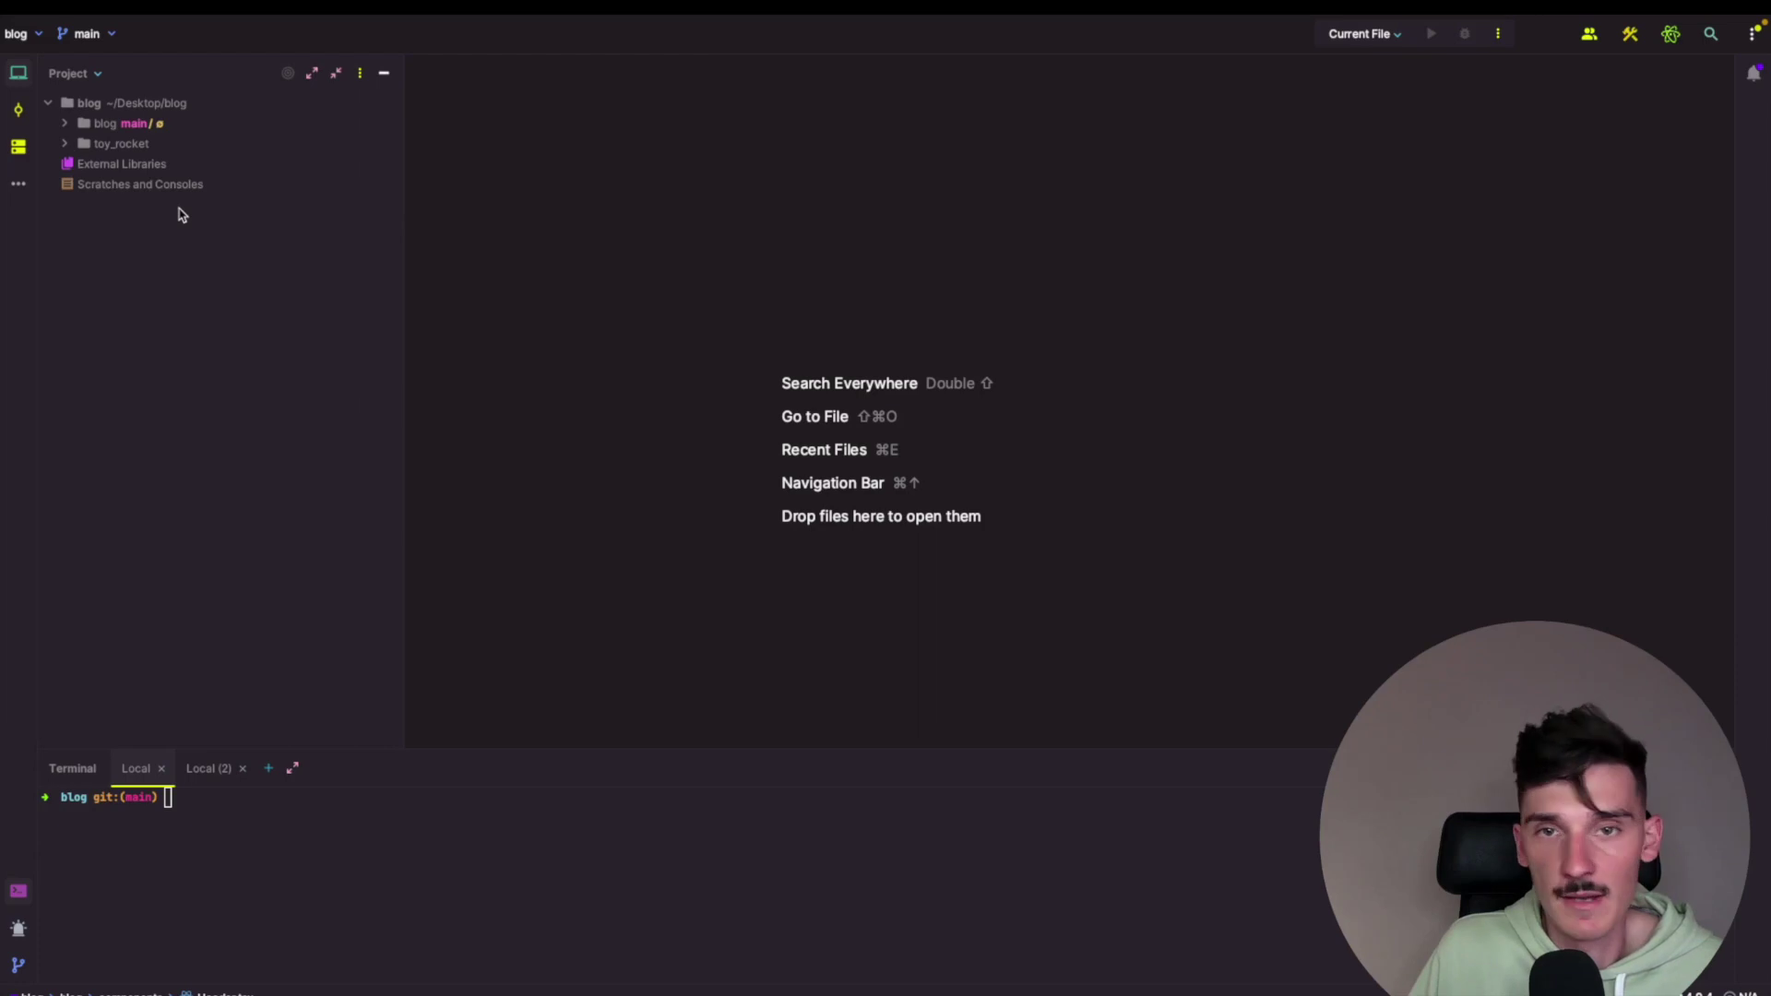
# Step: Run 'yarn dev' in WebStorm's terminal to start the blog dev server on localhost:3001
pyautogui.click(326, 840)
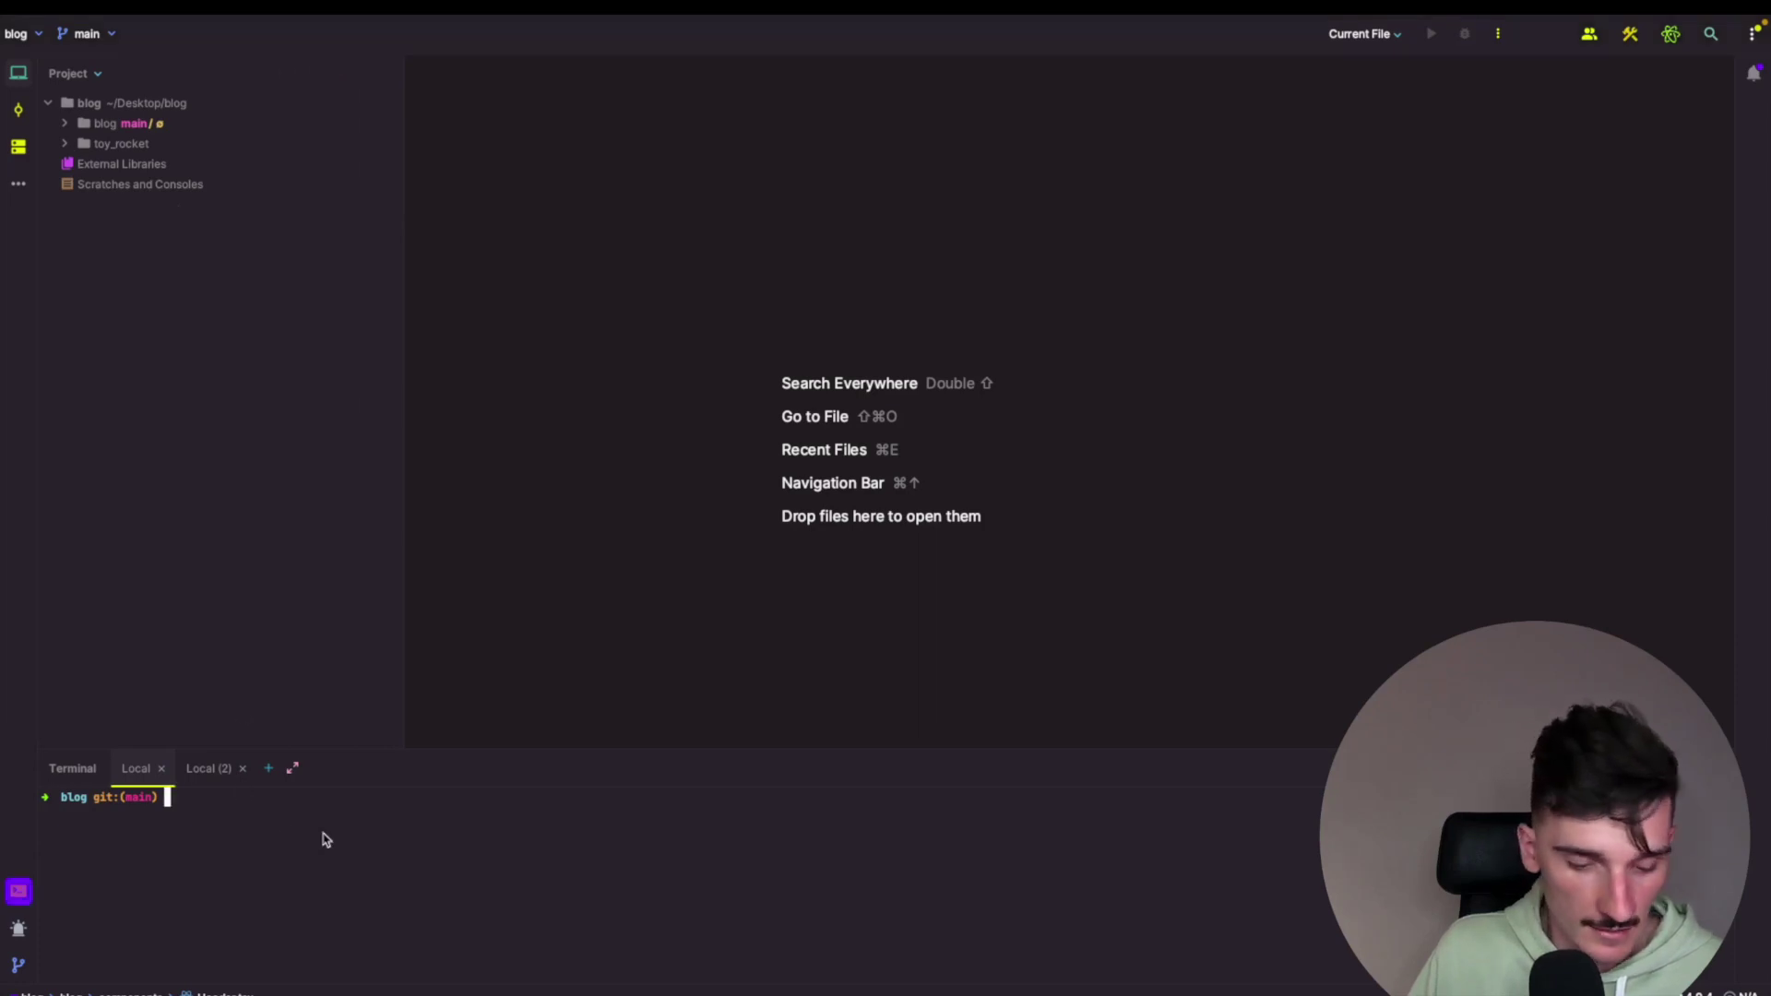
pyautogui.write('yarn de')
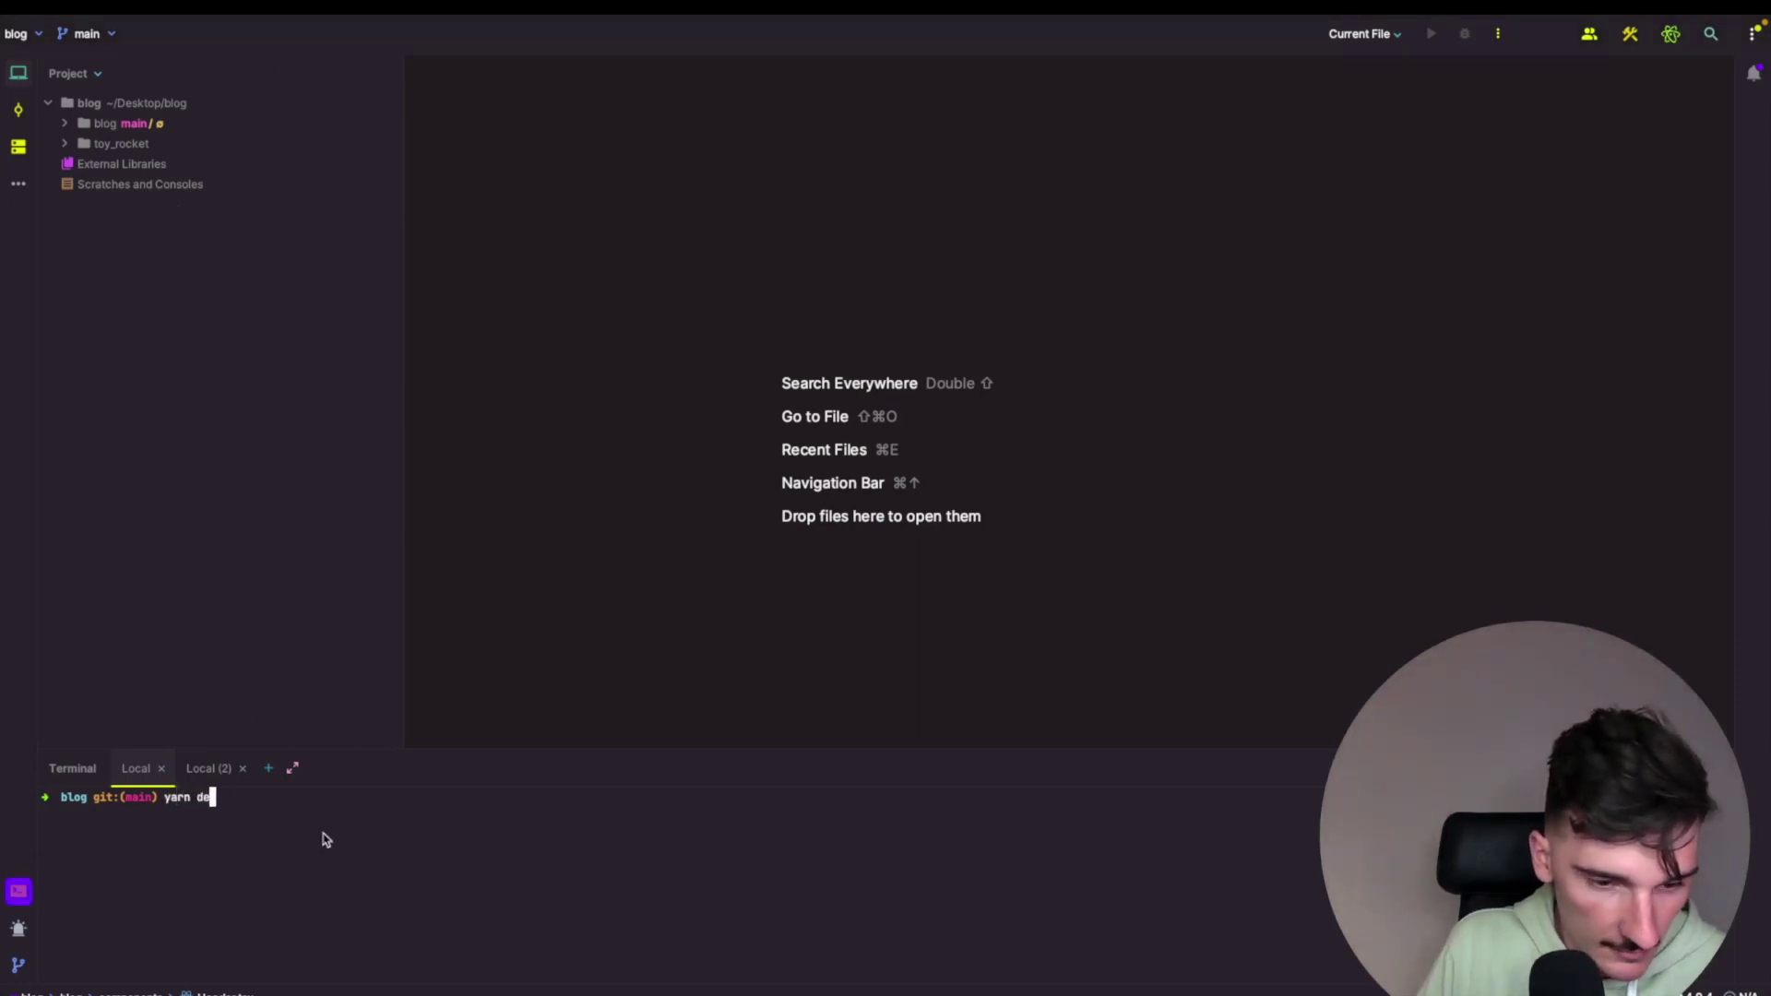
pyautogui.write('v')
pyautogui.press('Return')
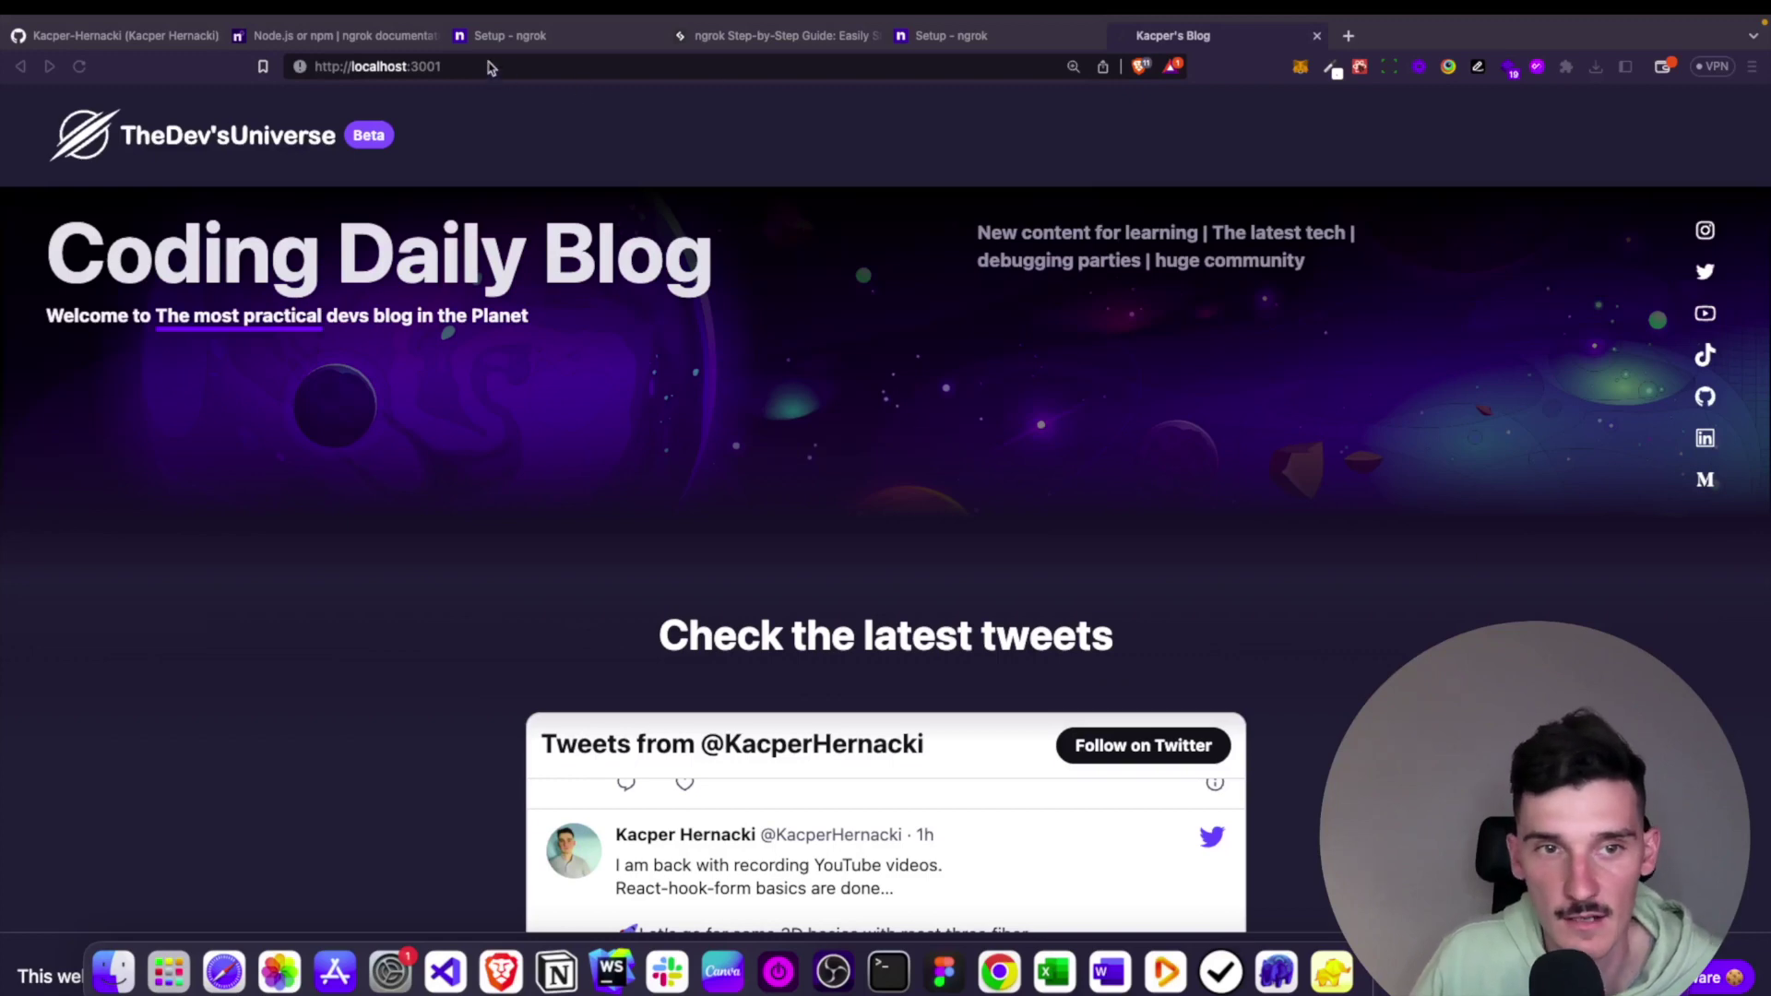
# Step: Bring Brave to the front showing the Coding Daily Blog at localhost:3001
pyautogui.click(487, 66)
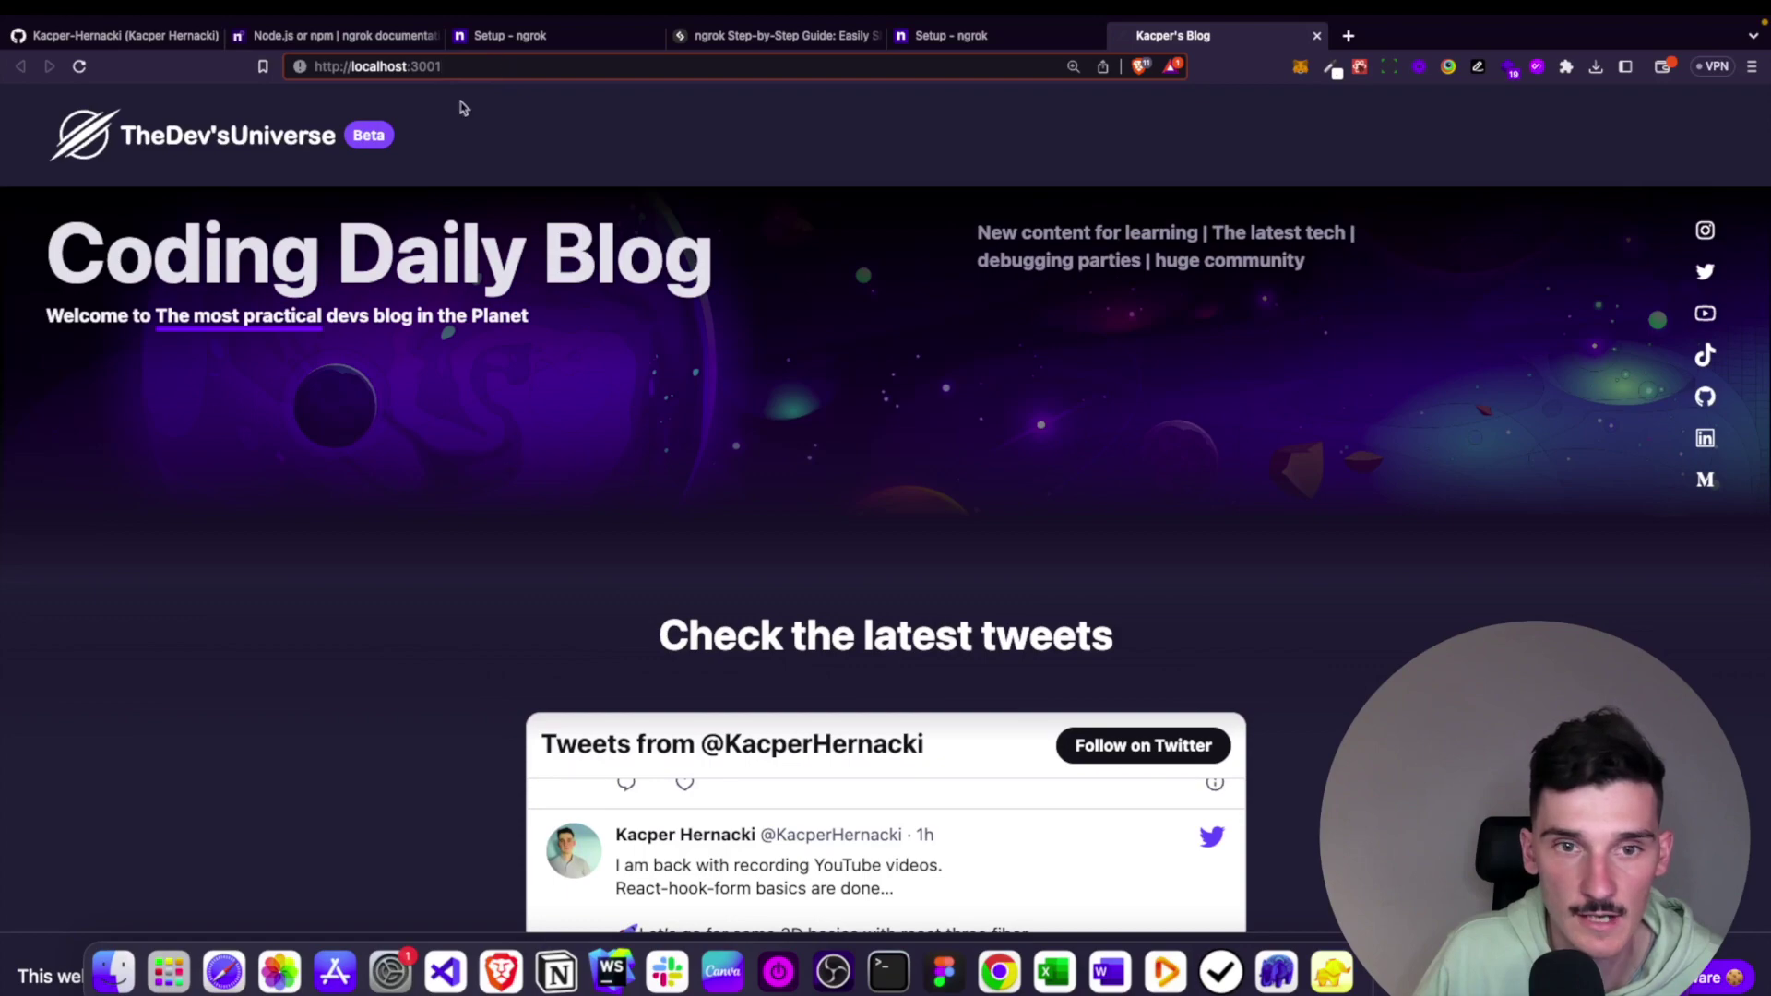
pyautogui.scroll(-2, 369, 434)
pyautogui.scroll(-10, 412, 549)
pyautogui.scroll(-4, 411, 518)
pyautogui.scroll(12, 307, 492)
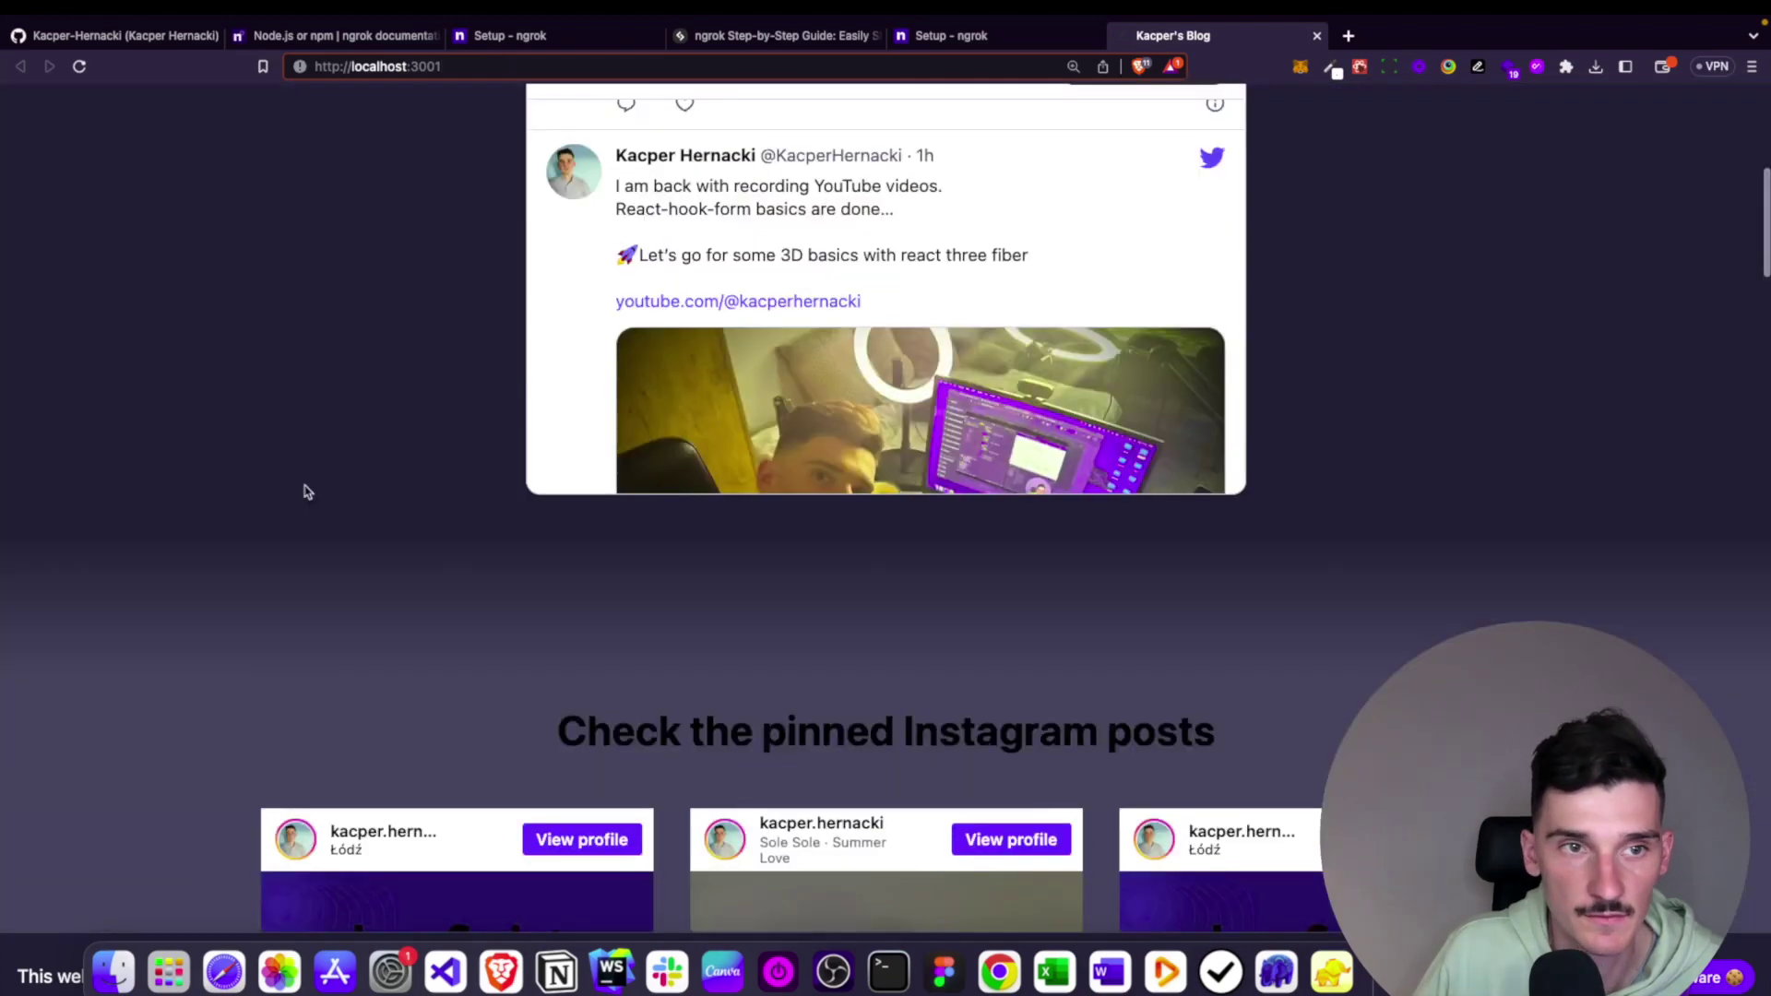
pyautogui.scroll(5, 307, 492)
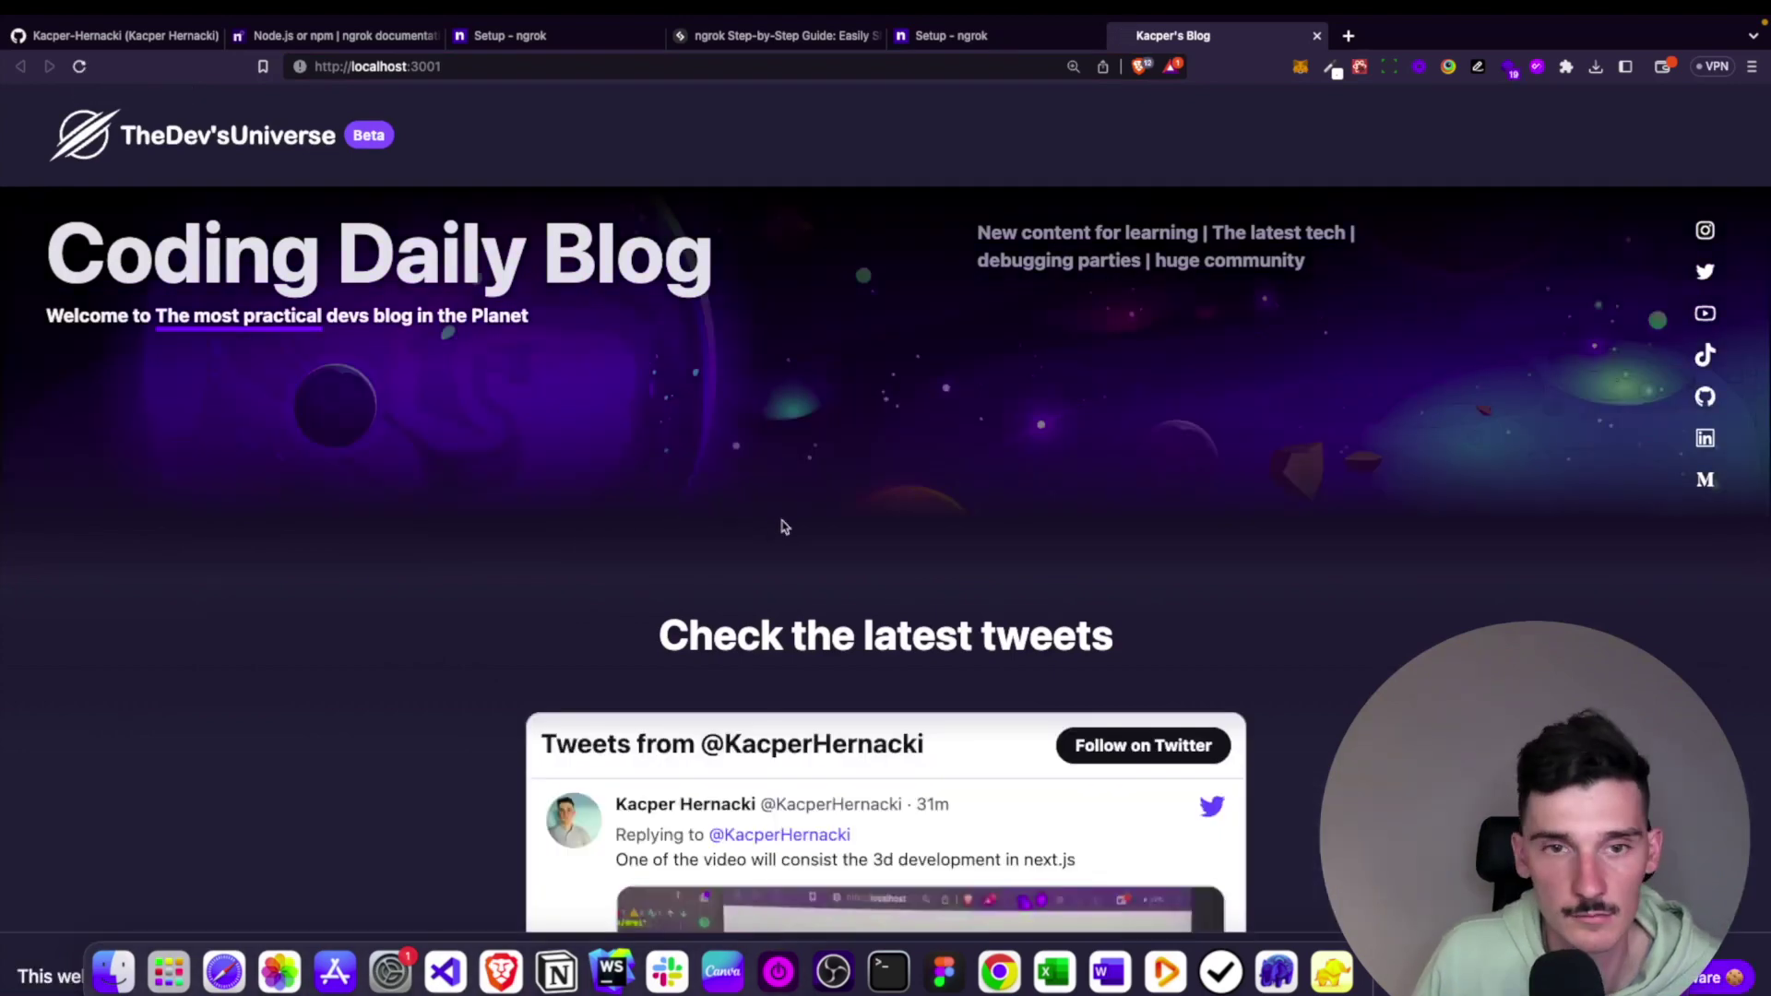
# Step: Run 'ngrok http 3001' in Terminal to start a tunnel to the local blog
pyautogui.hotkey('ctrl', 'Right')
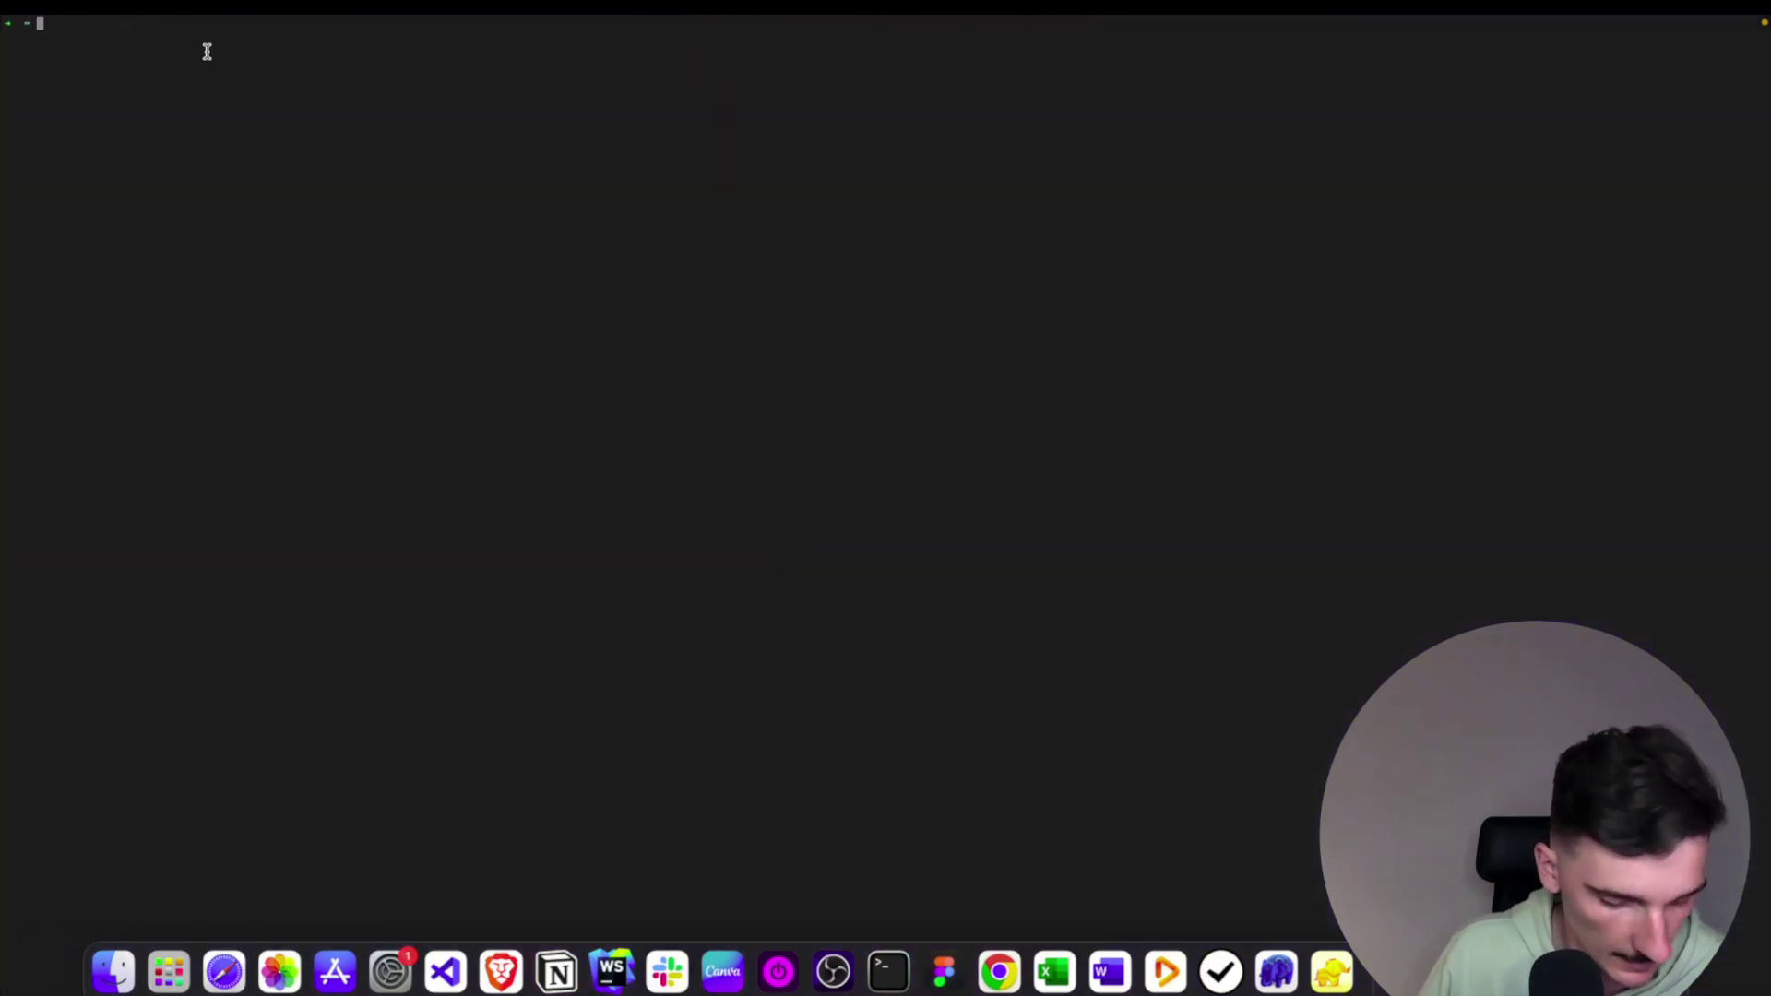
pyautogui.write('ngrok http 8080')
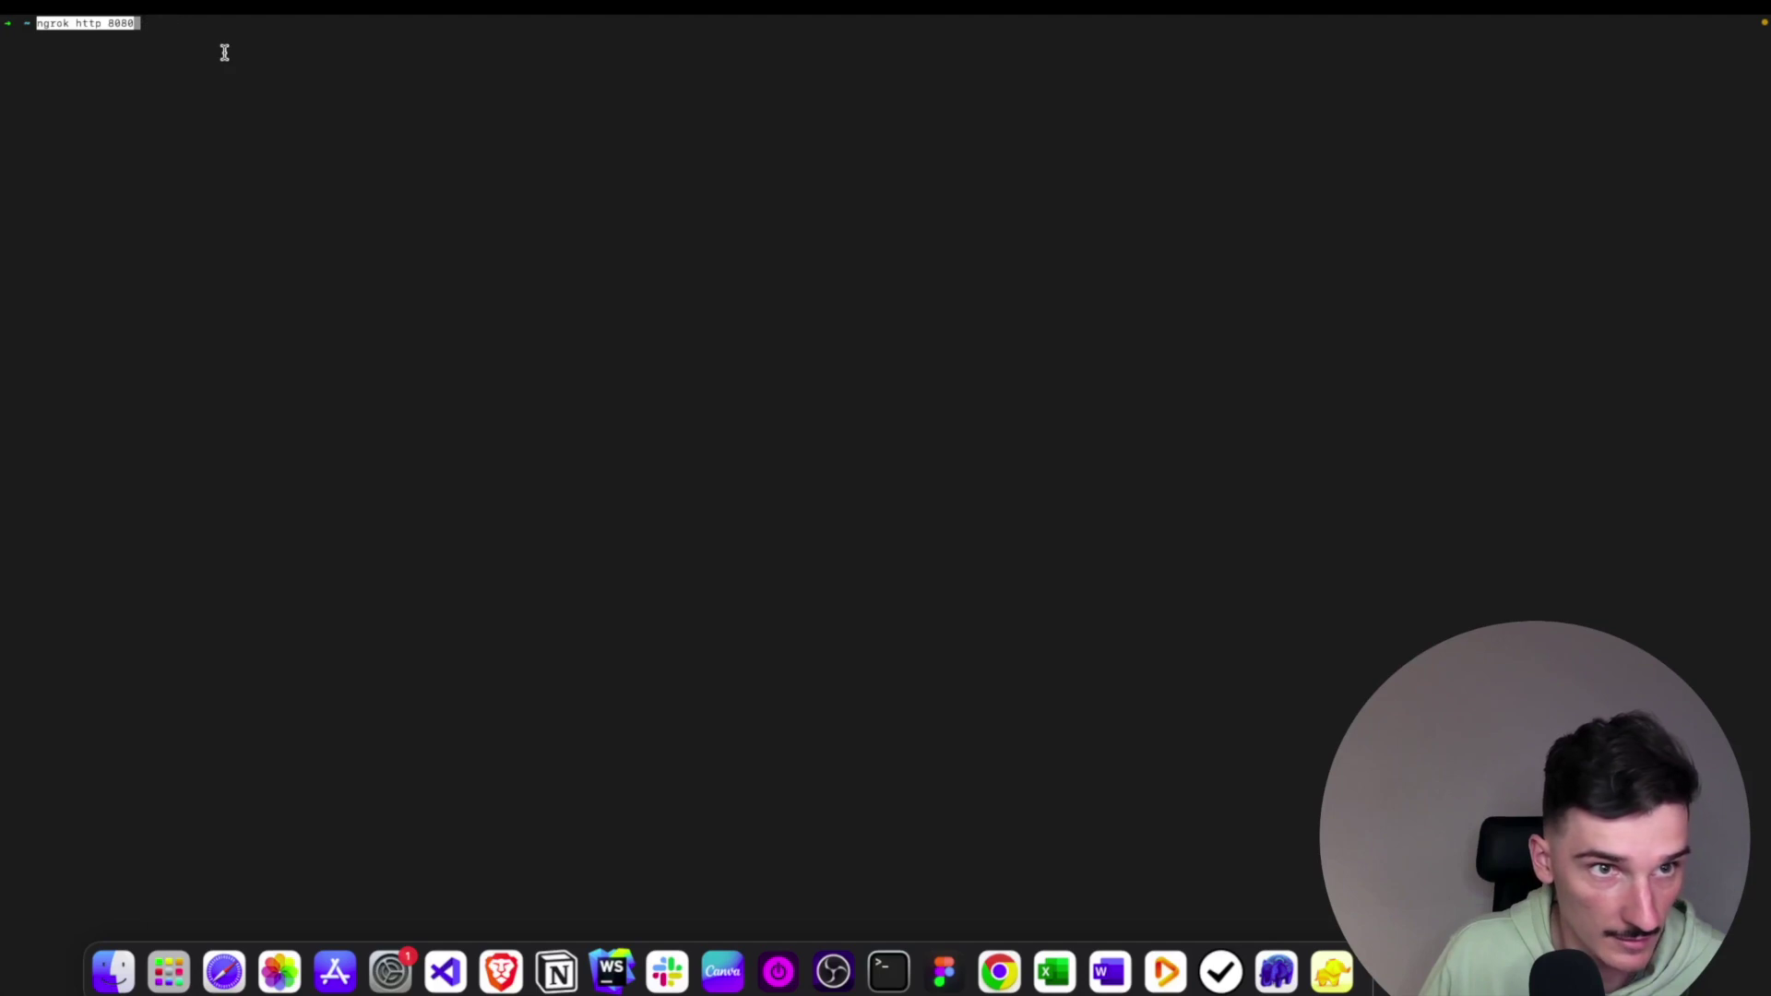
pyautogui.press('BackSpace')
pyautogui.press('BackSpace')
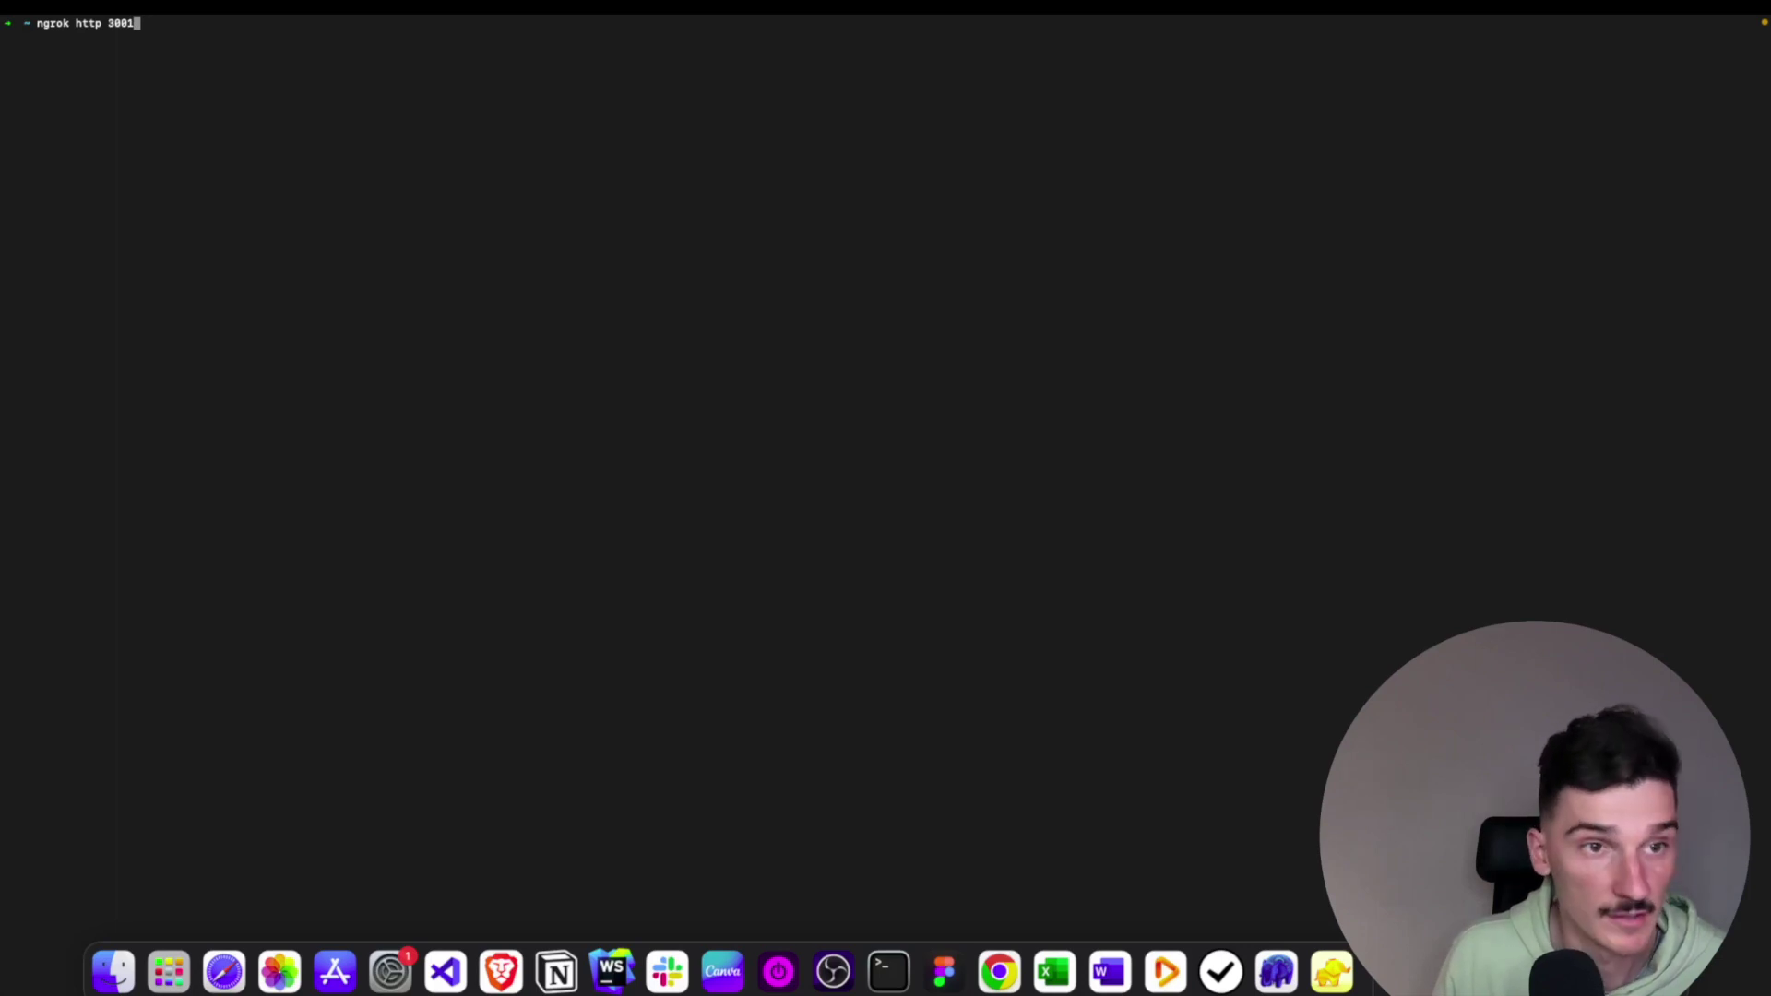
pyautogui.press('Return')
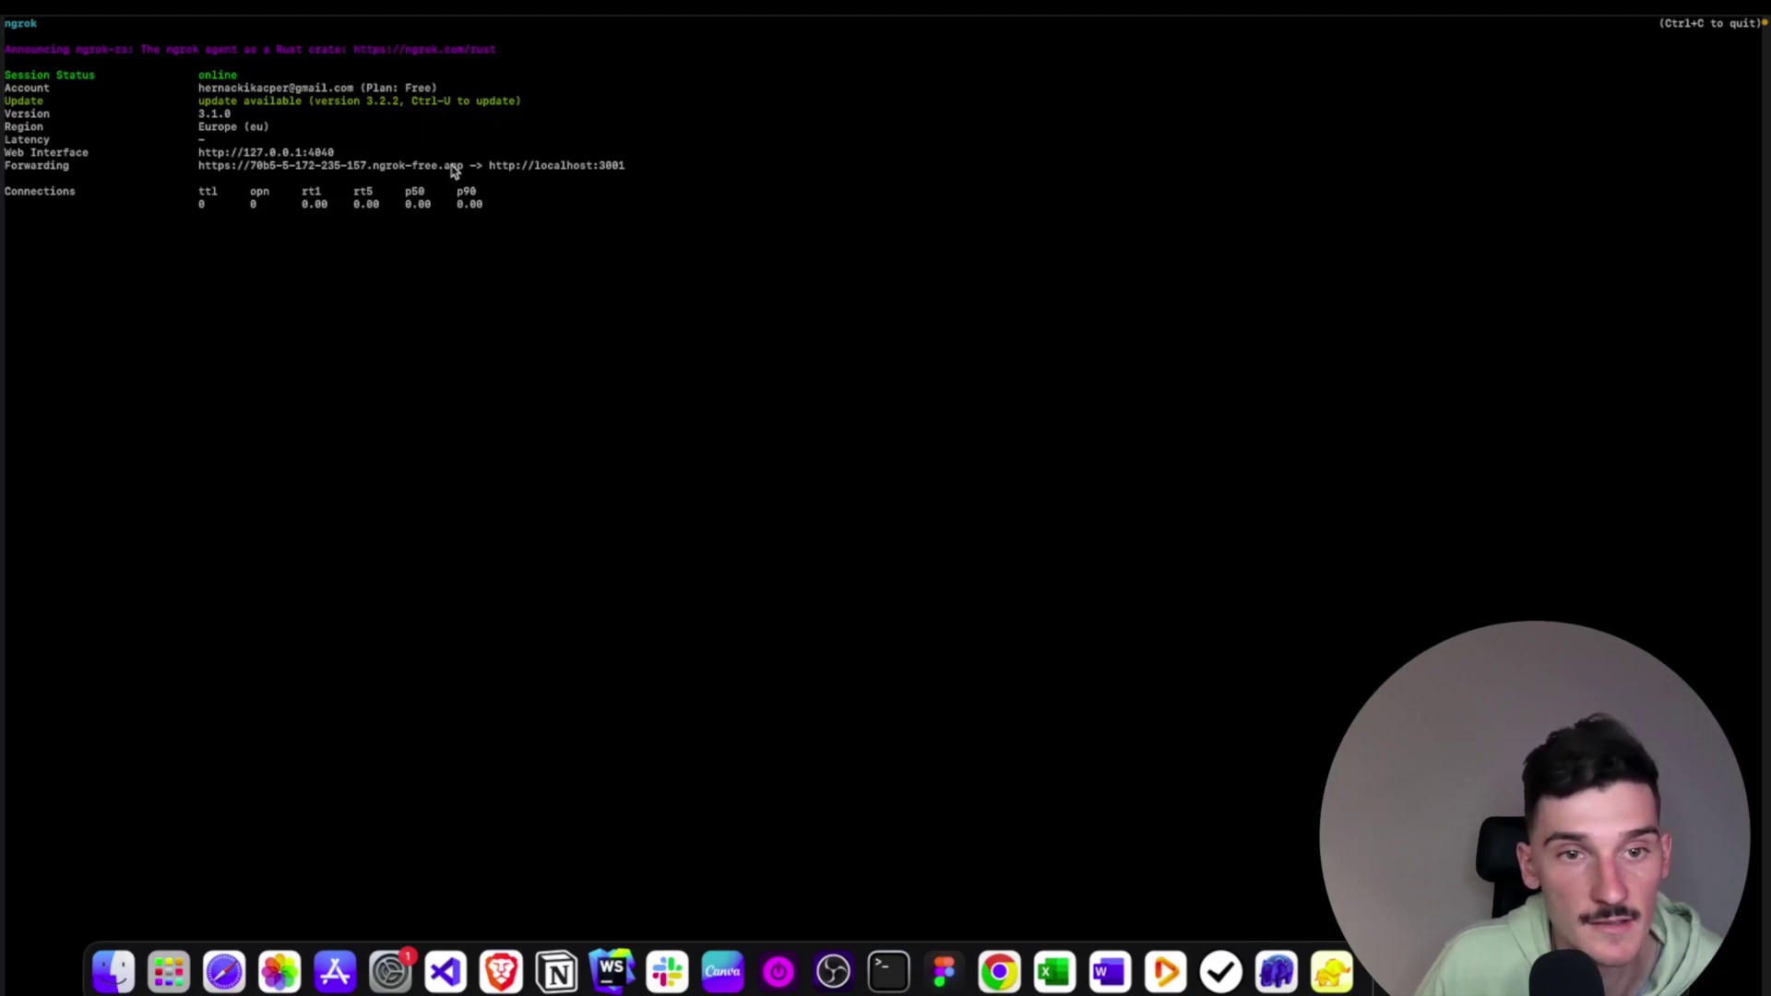
# Step: Select the public ngrok-free.app forwarding URL and return to the browser
pyautogui.moveTo(464, 173); pyautogui.dragTo(235, 171)
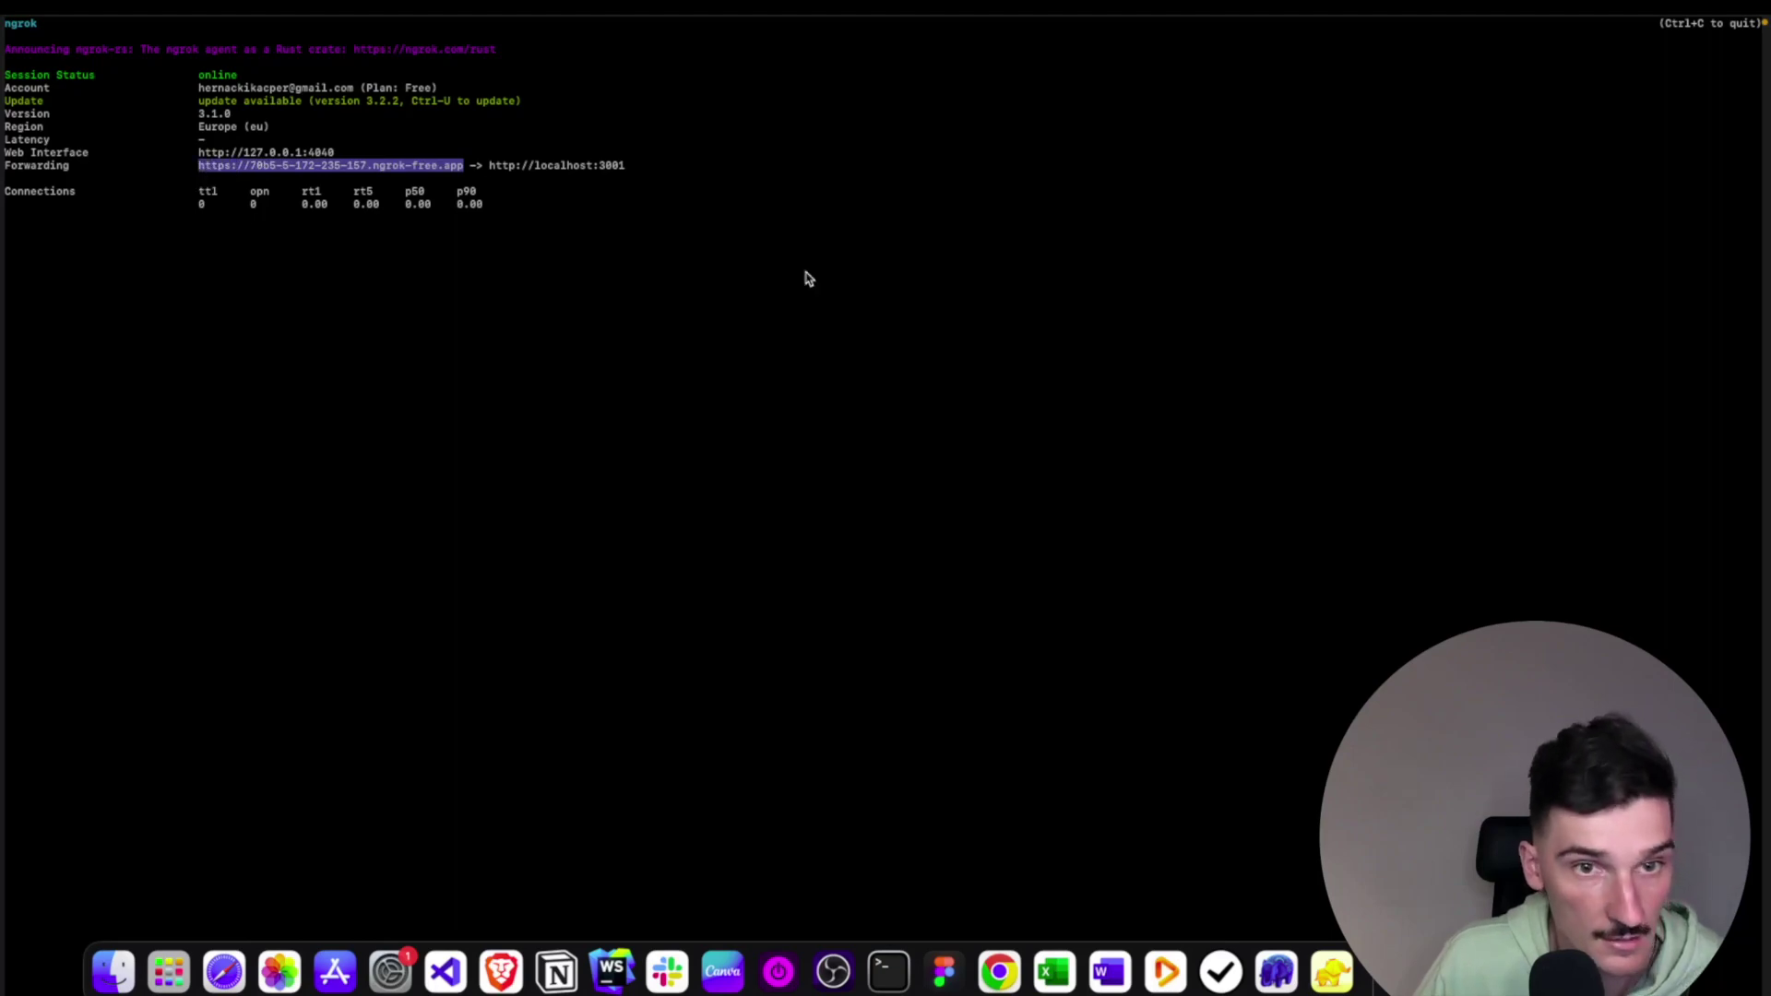
pyautogui.hotkey('ctrl', 'Left')
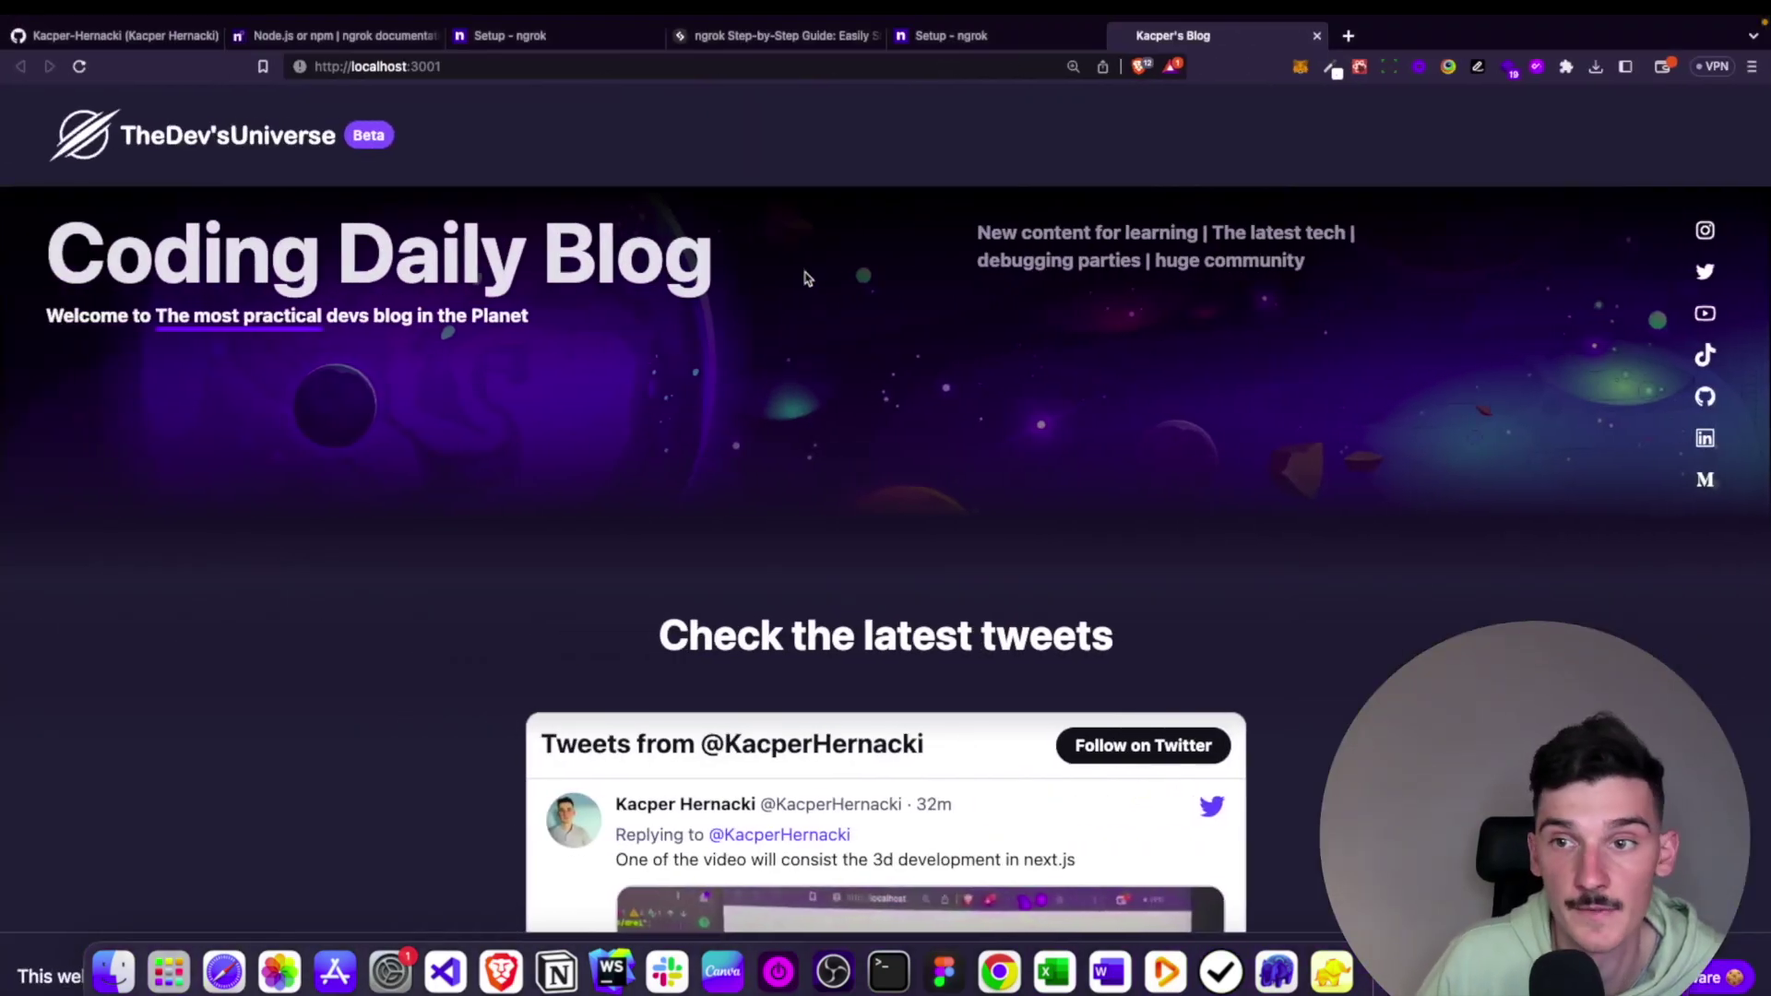
# Step: Load the Coding Daily Blog in a new tab through the ngrok-free.app tunnel address
pyautogui.click(1349, 34)
pyautogui.write('https://70b5-5-172-235-157.ngrok-free.app')
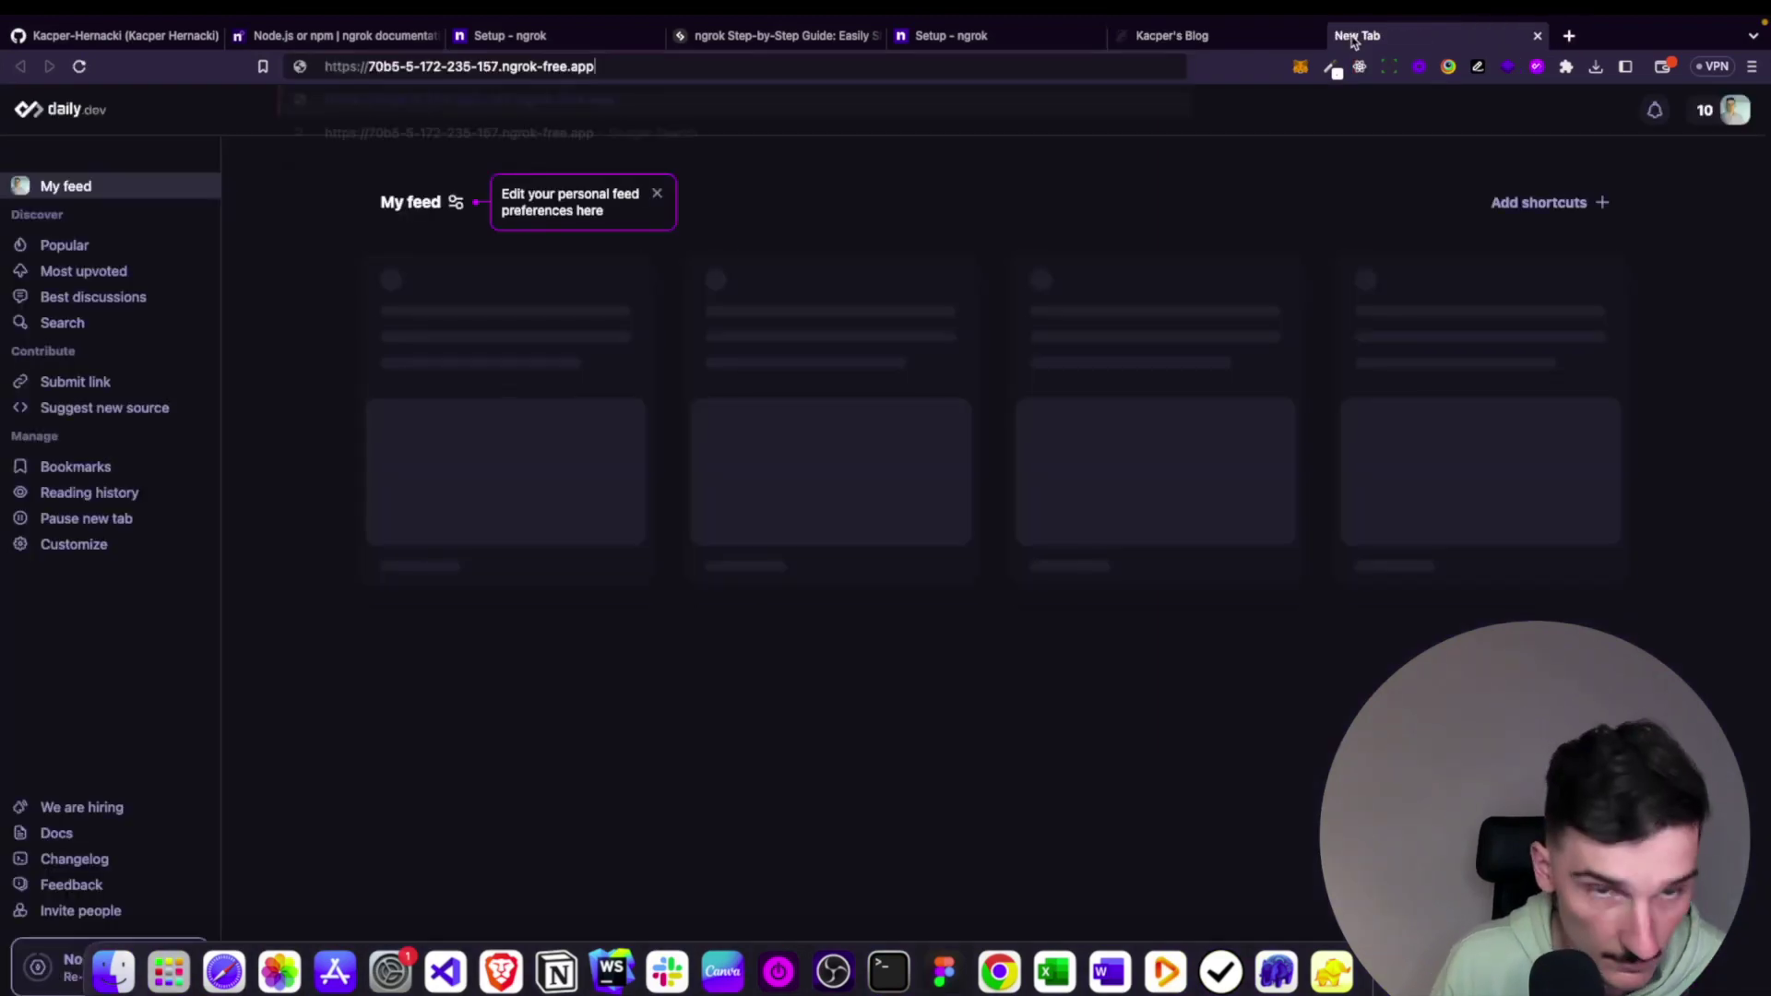
pyautogui.press('Return')
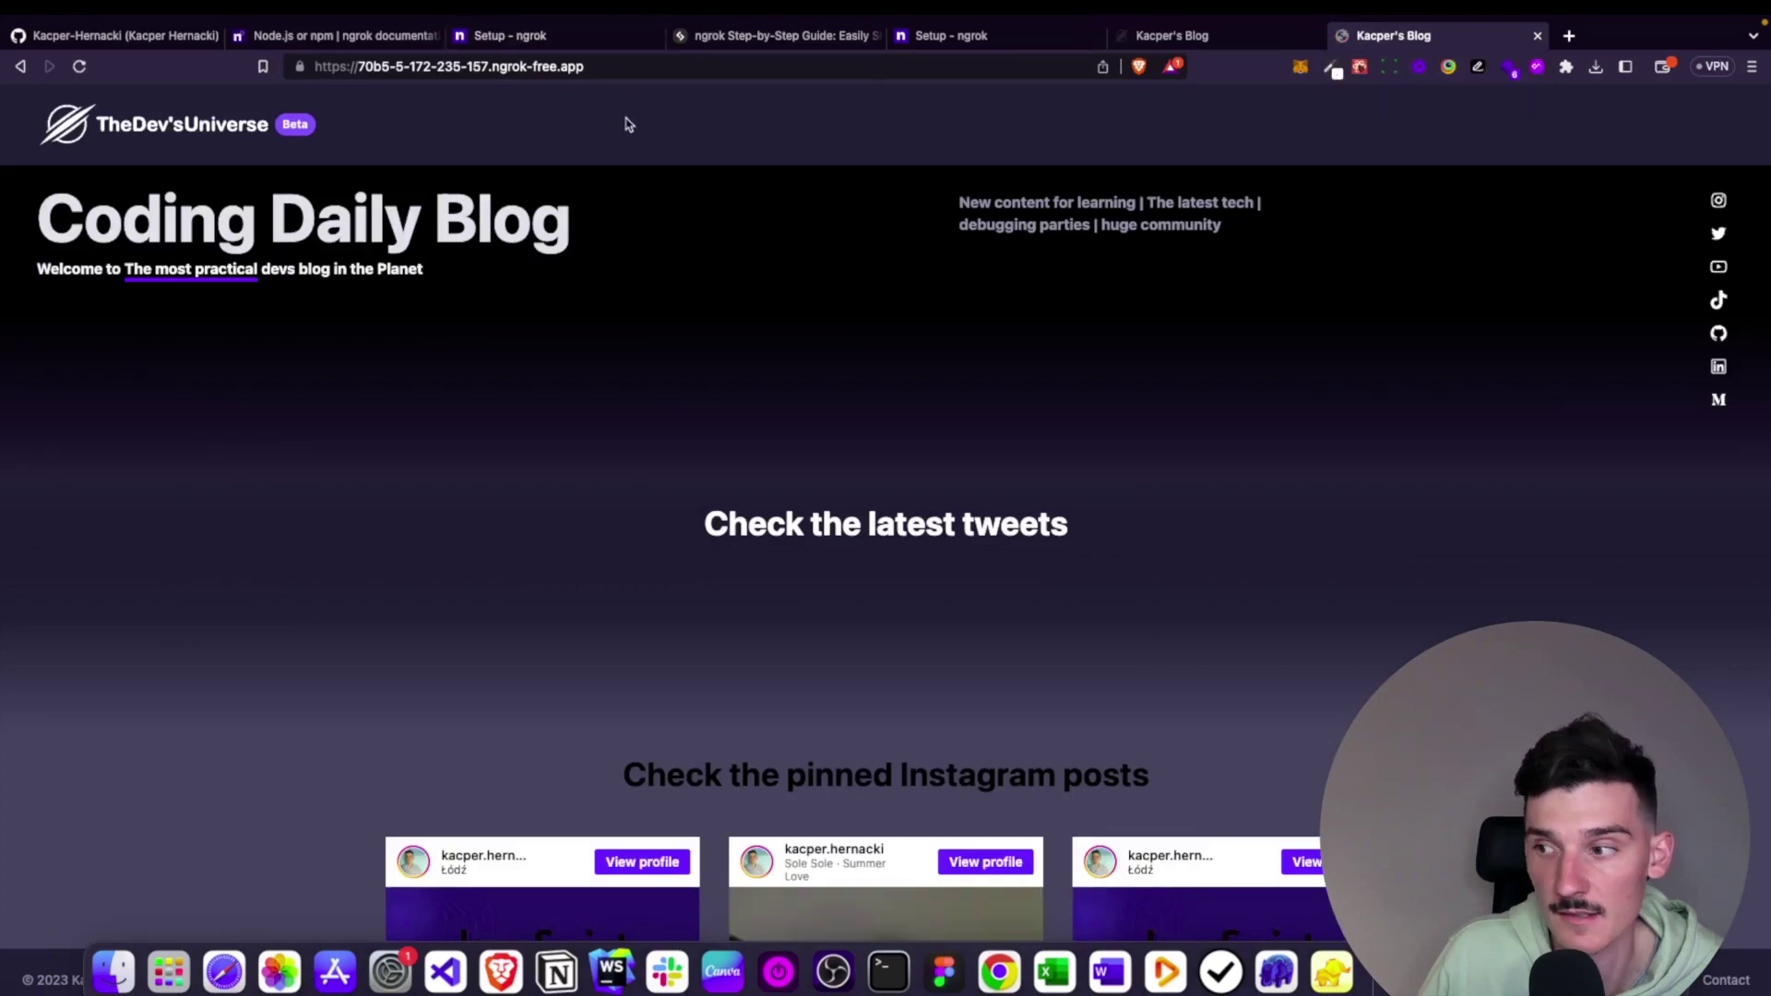
pyautogui.click(628, 67)
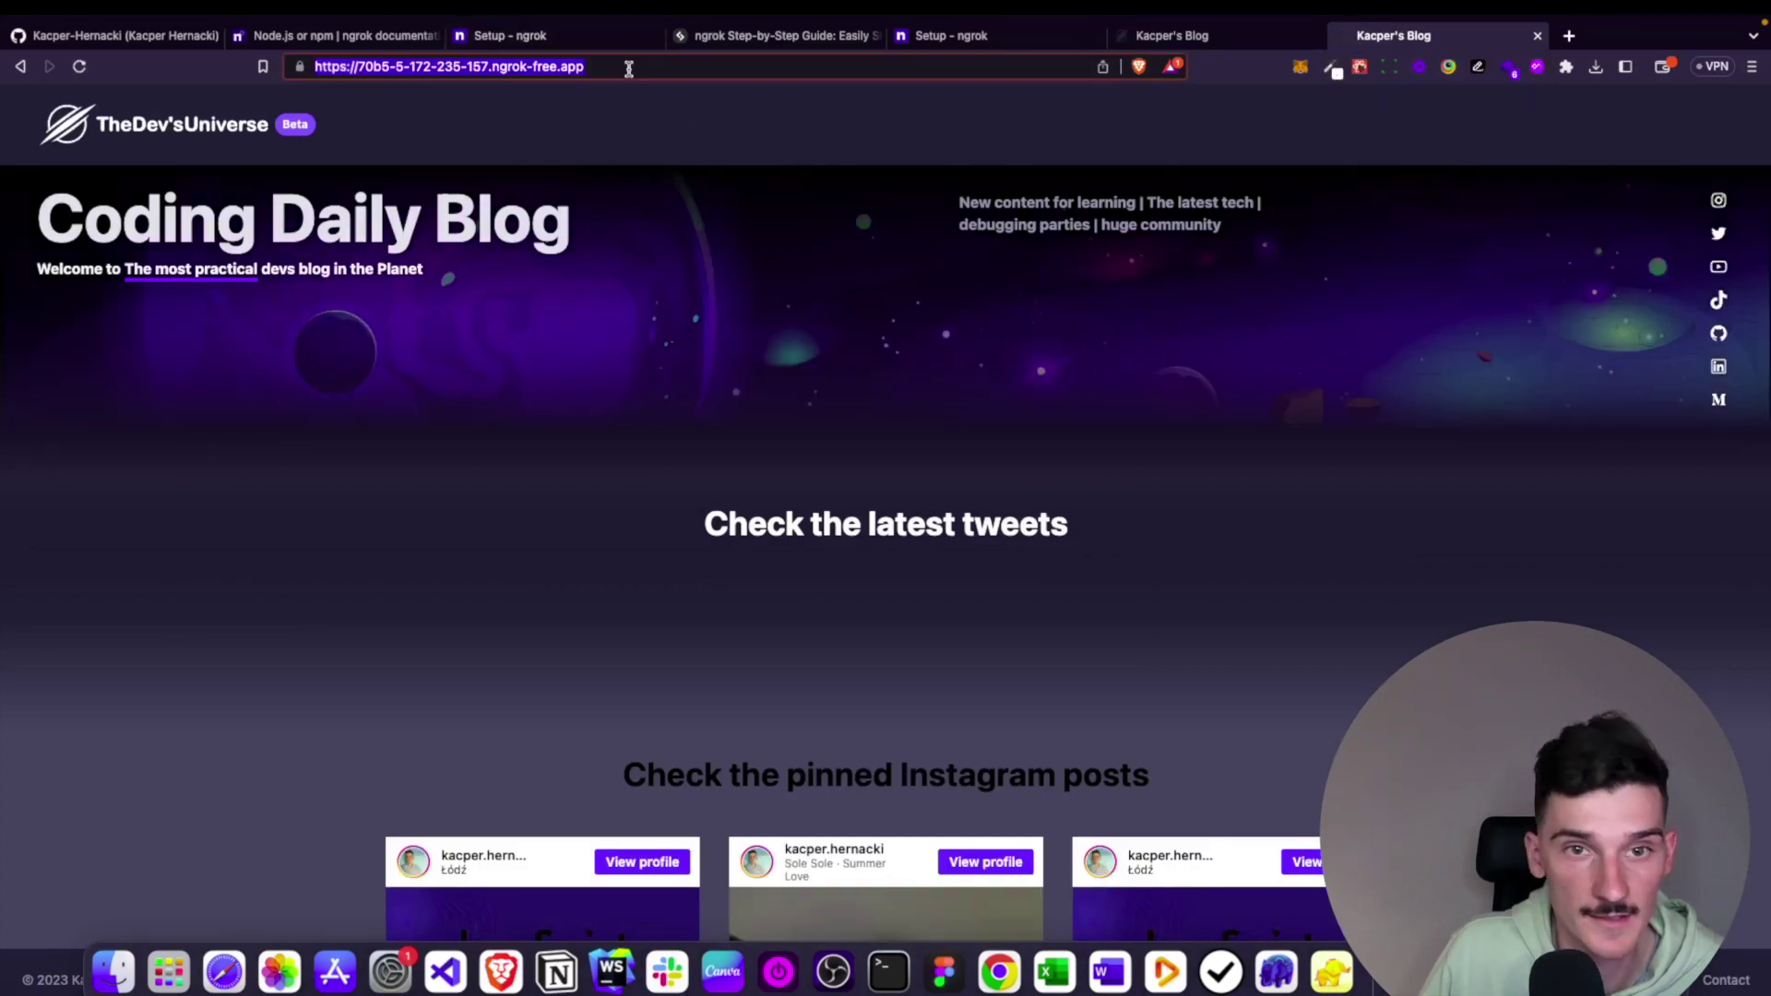
pyautogui.click(653, 136)
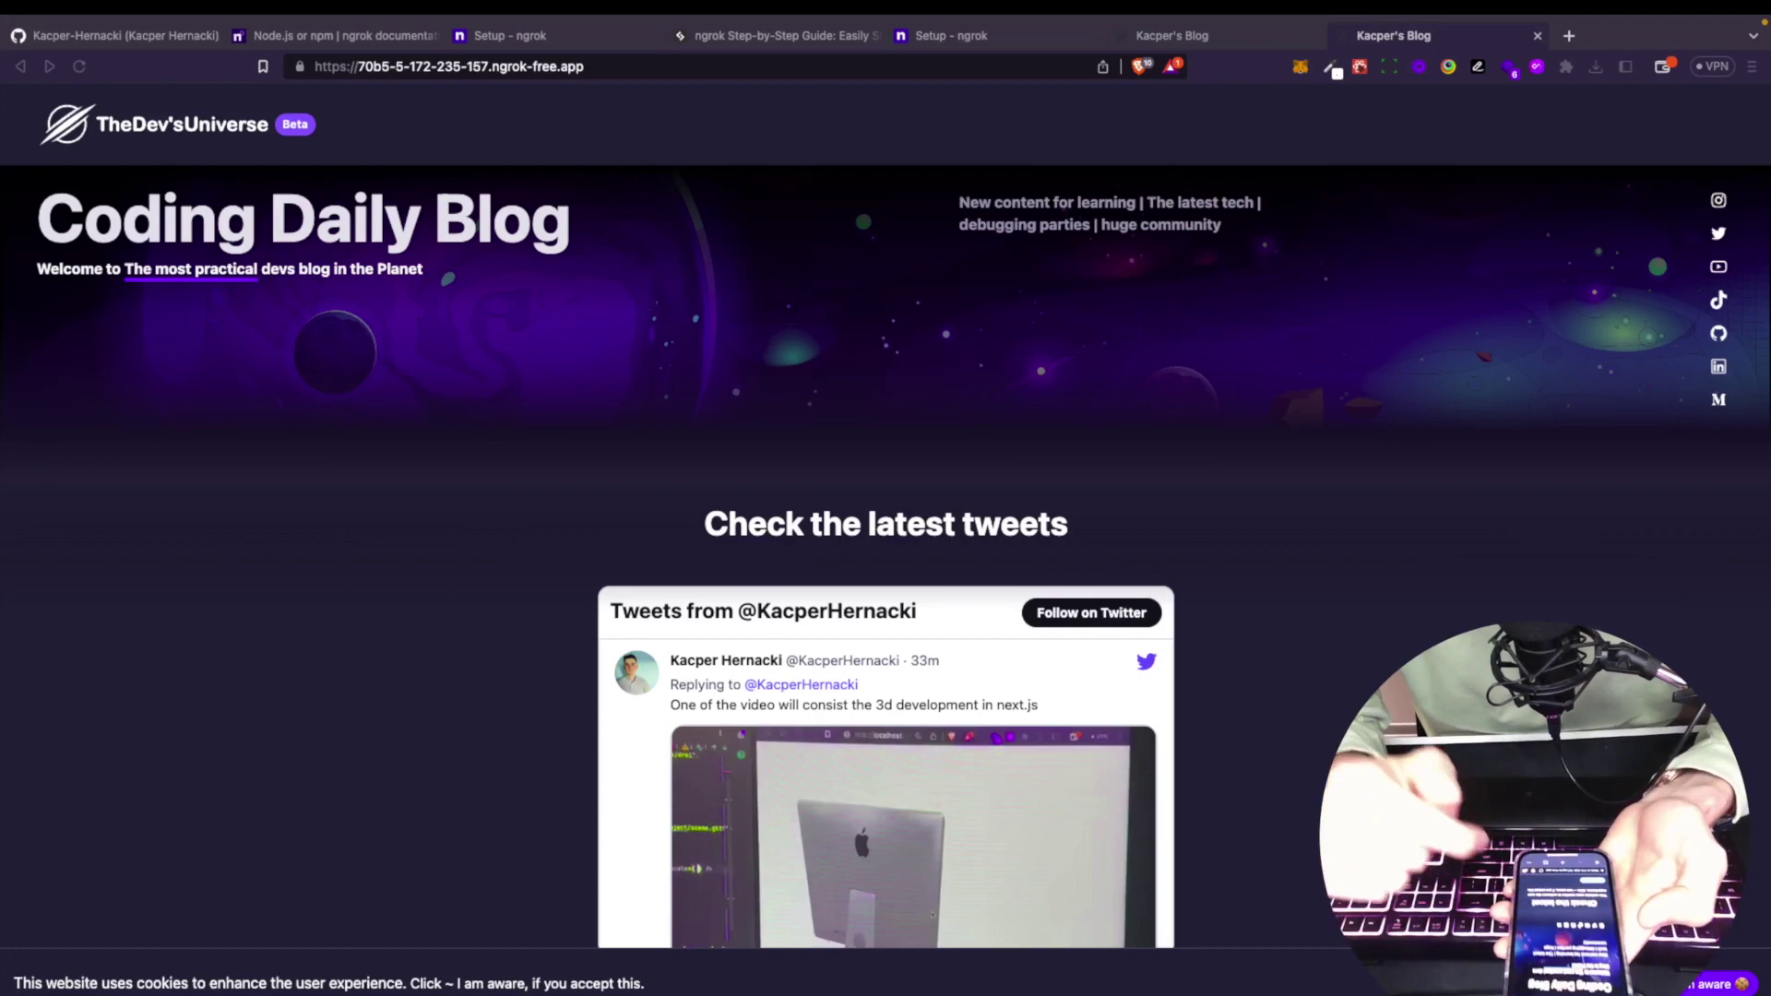
pyautogui.scroll(-5, 1039, 535)
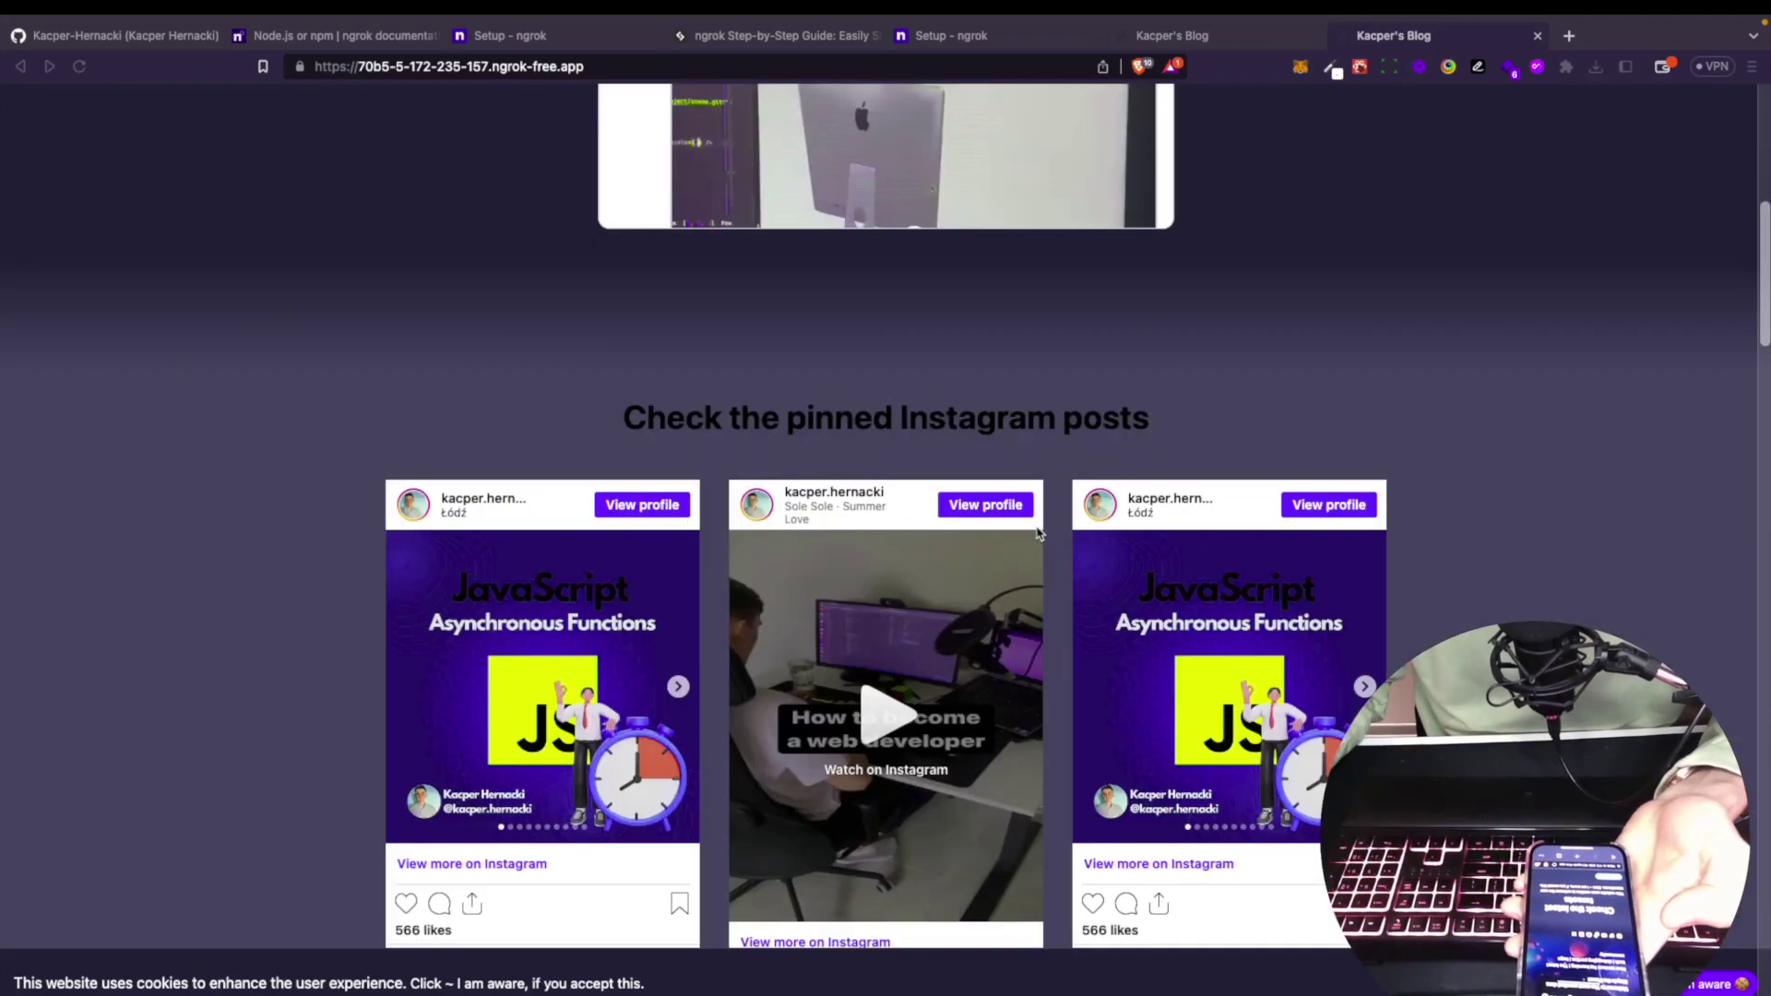
pyautogui.scroll(2, 822, 506)
pyautogui.scroll(-1, 823, 512)
pyautogui.scroll(-4, 822, 513)
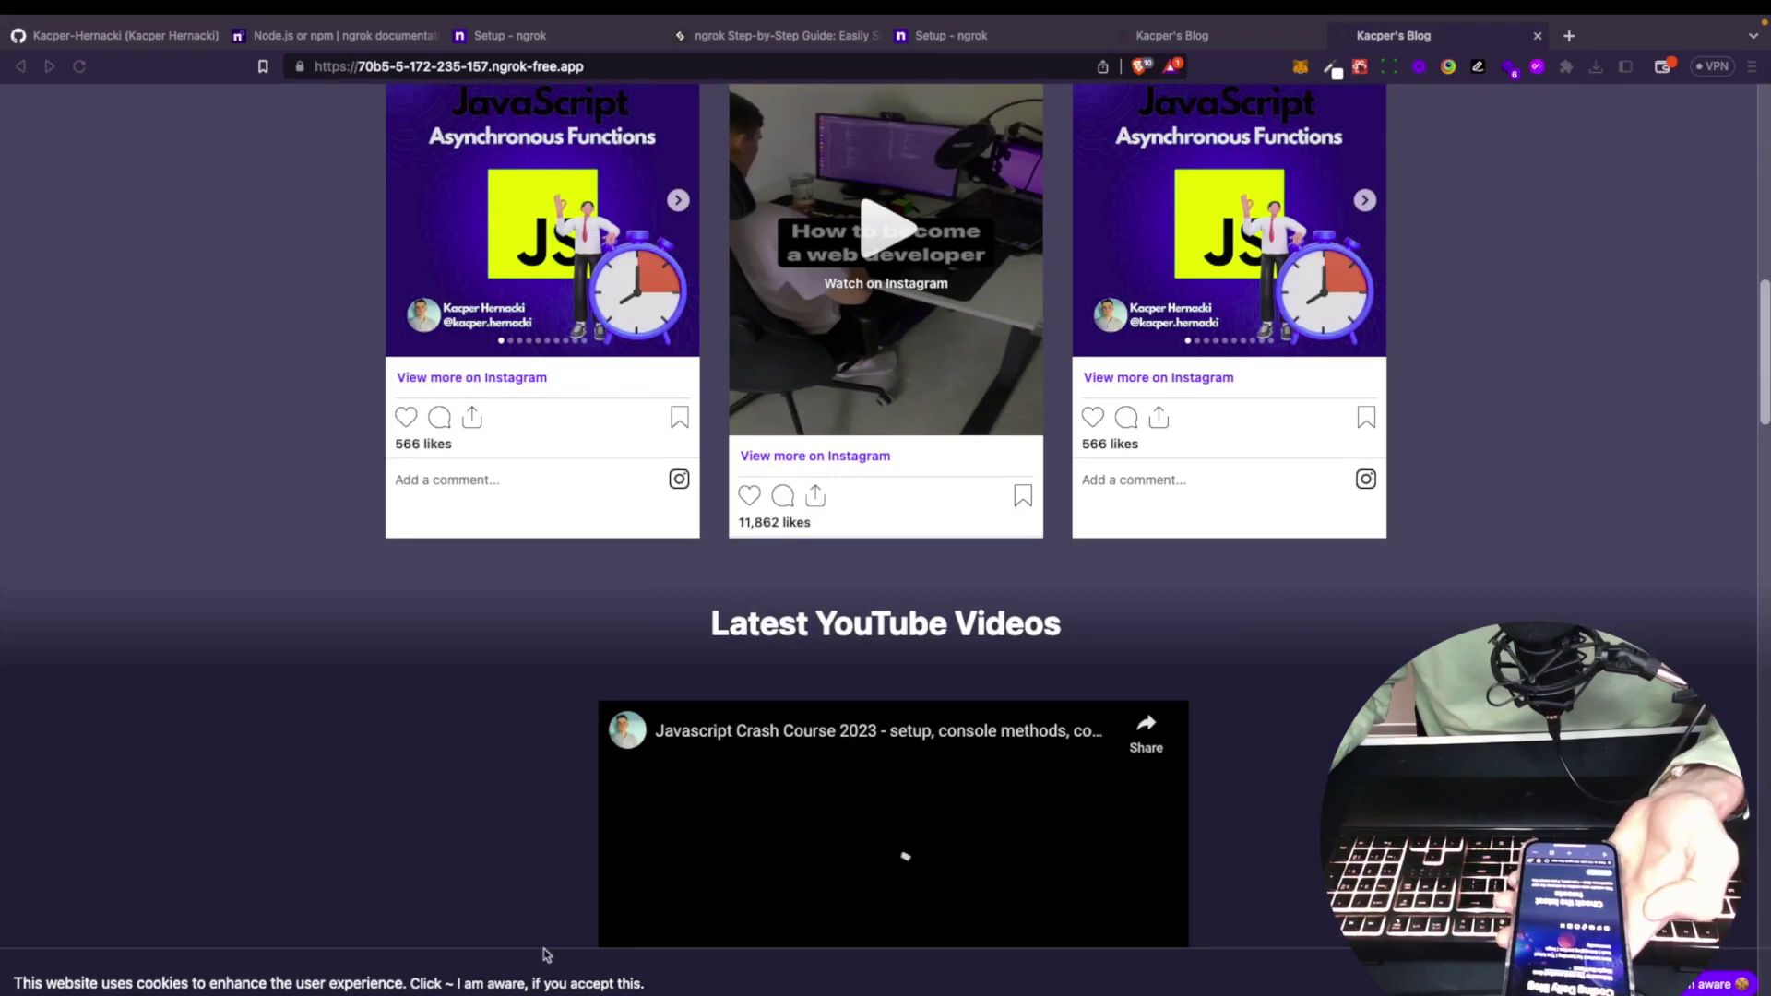
pyautogui.moveTo(618, 991)
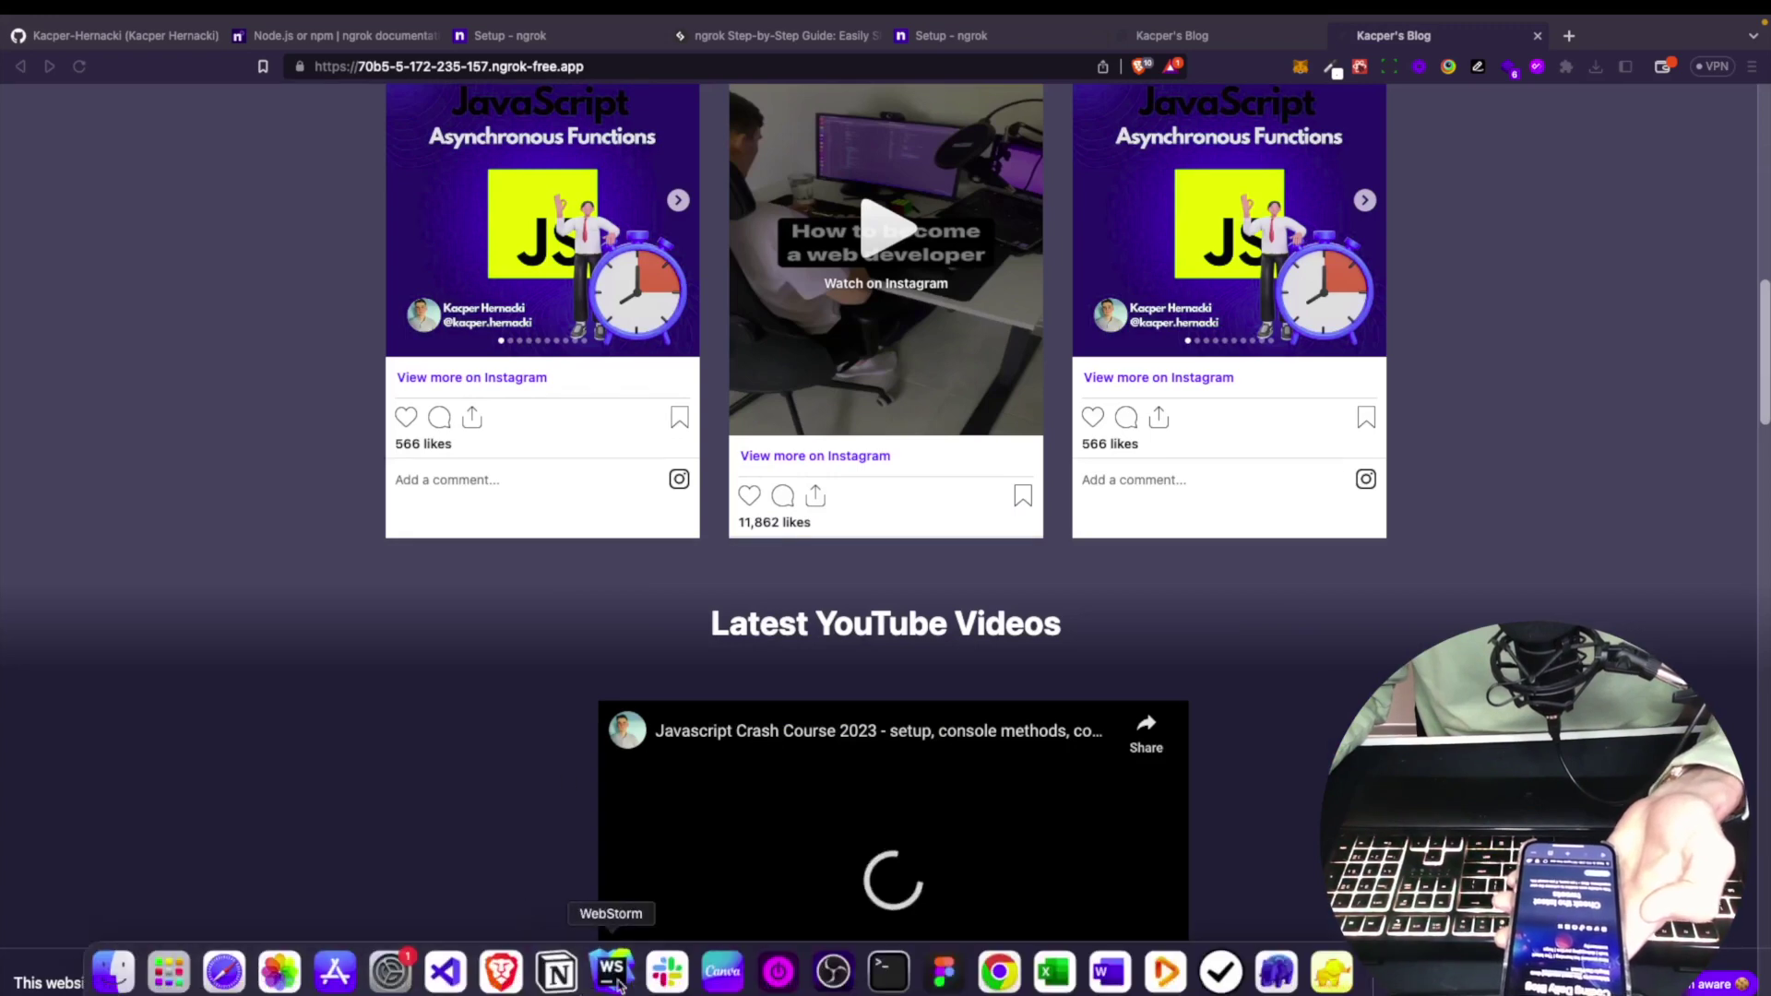
# Step: Open Header.tsx from the app/(user) folder in WebStorm's Project tree
pyautogui.click(613, 971)
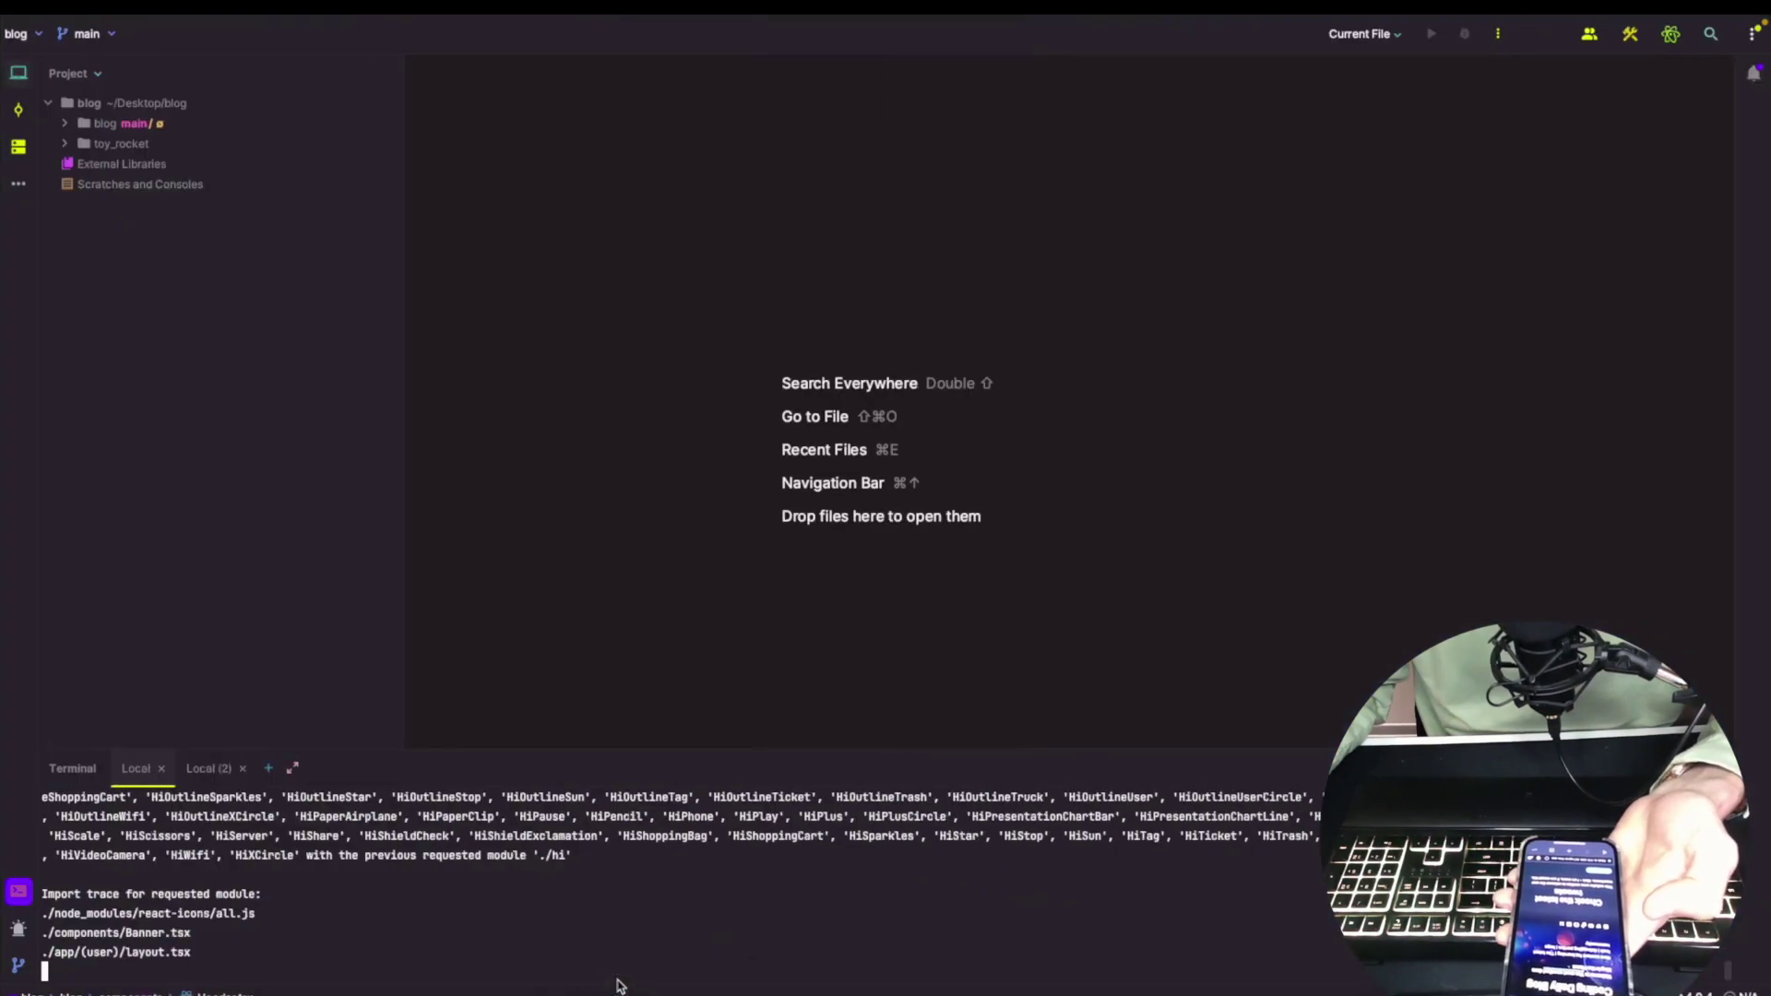
pyautogui.click(65, 125)
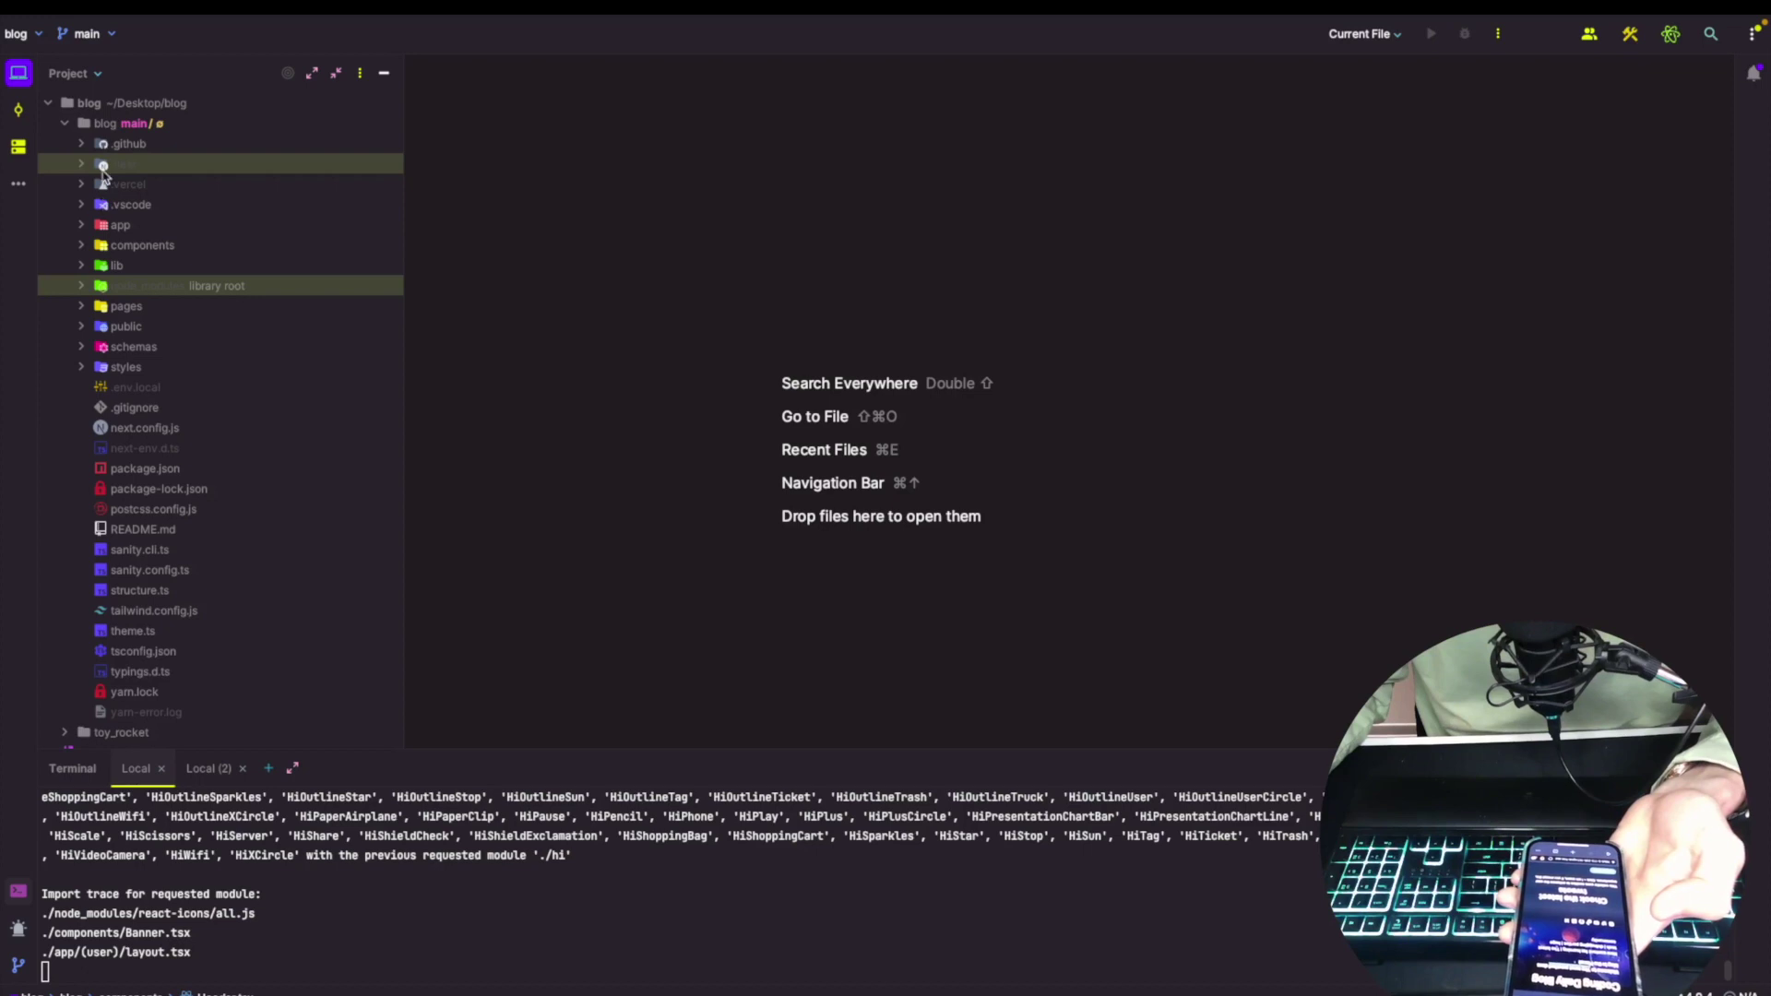
pyautogui.click(79, 226)
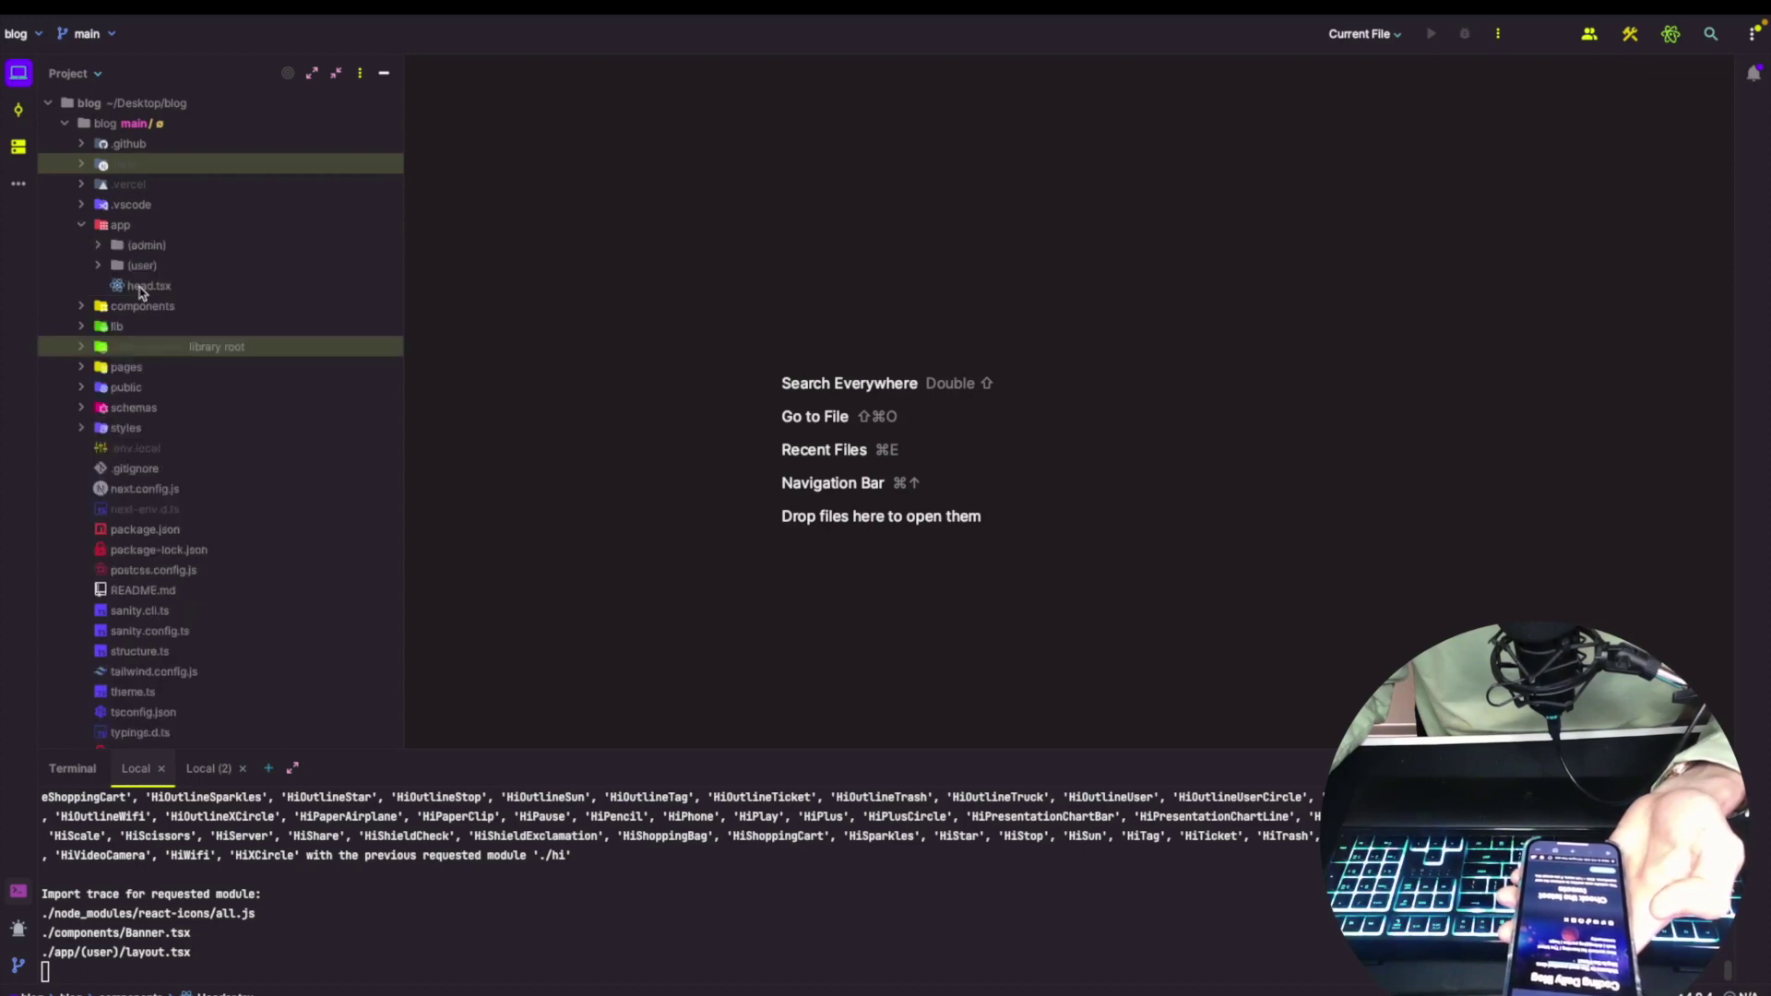
pyautogui.doubleClick(140, 289)
pyautogui.click(97, 265)
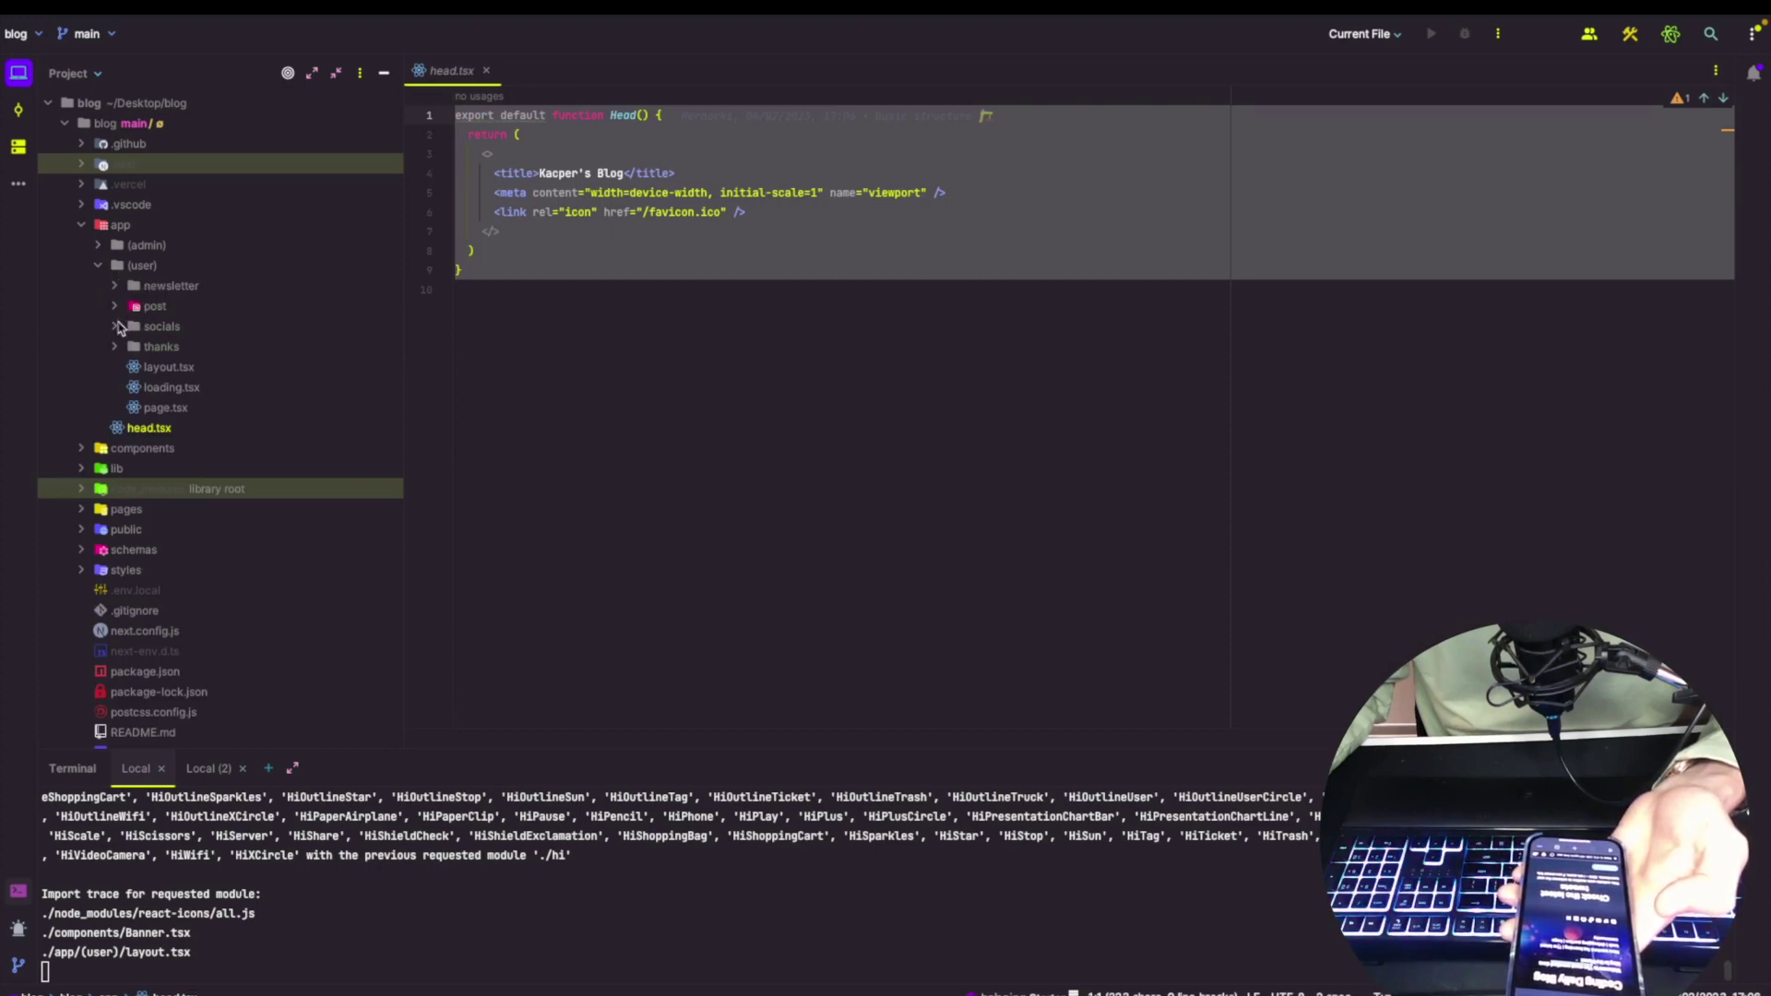
pyautogui.click(166, 368)
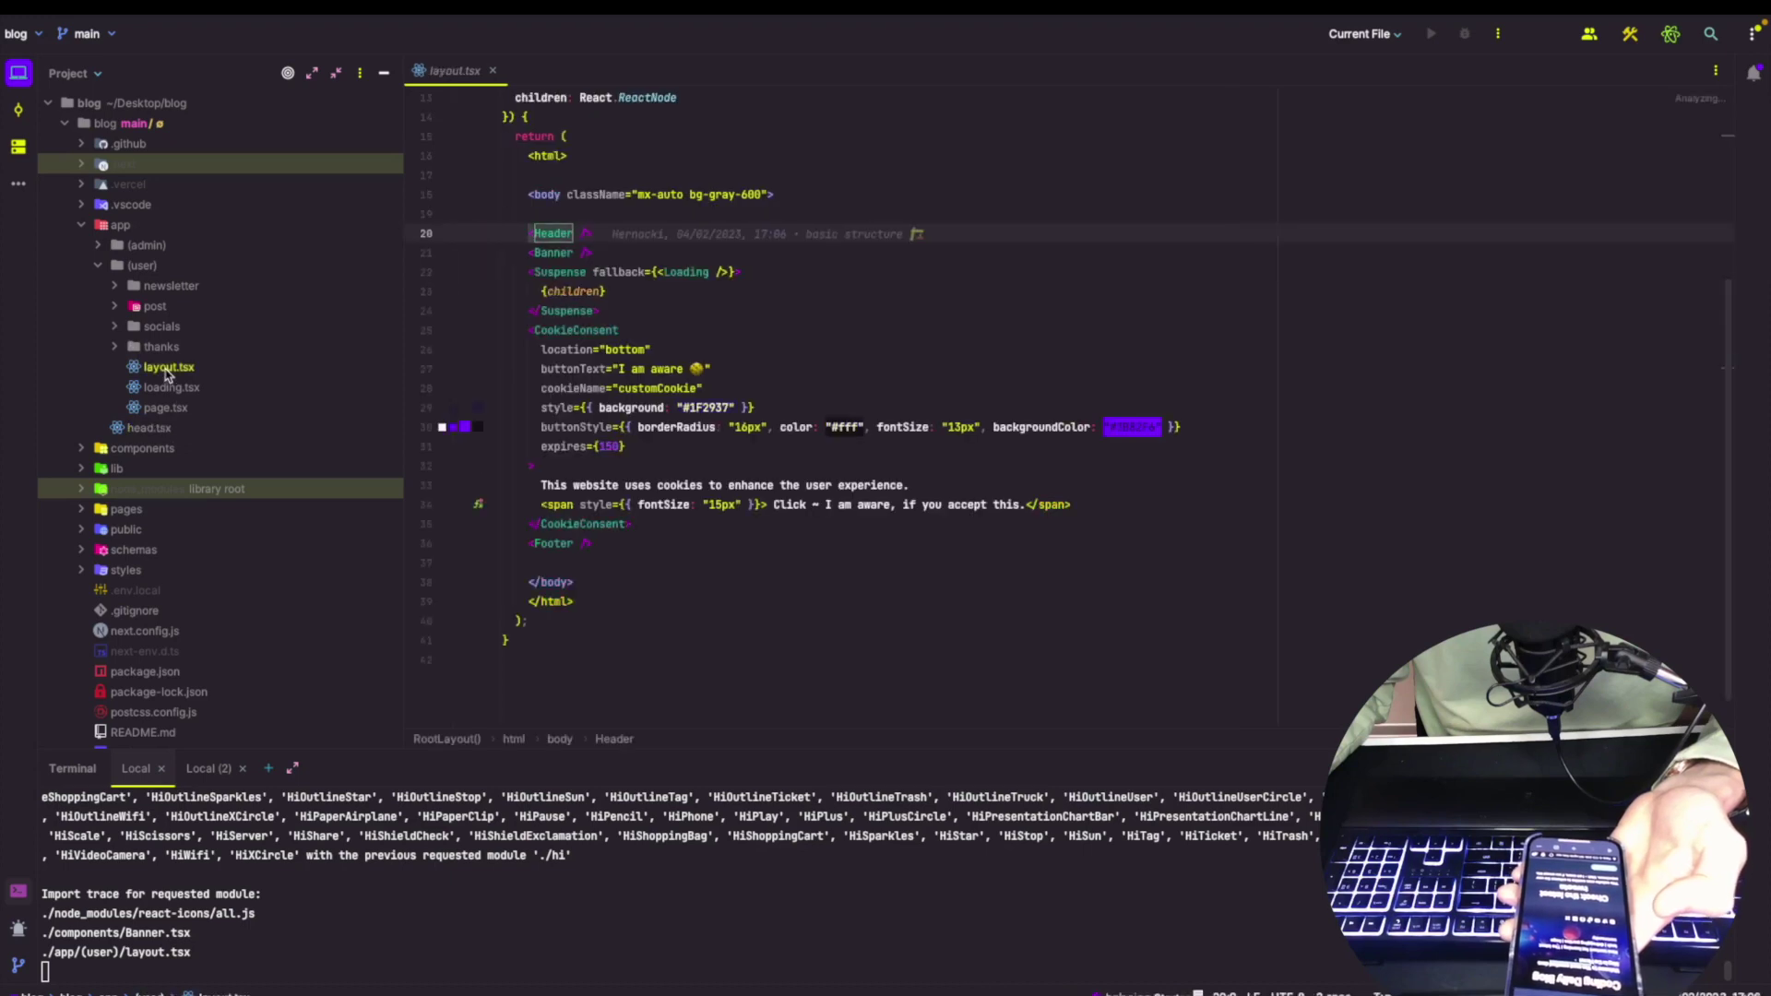
pyautogui.scroll(1, 703, 359)
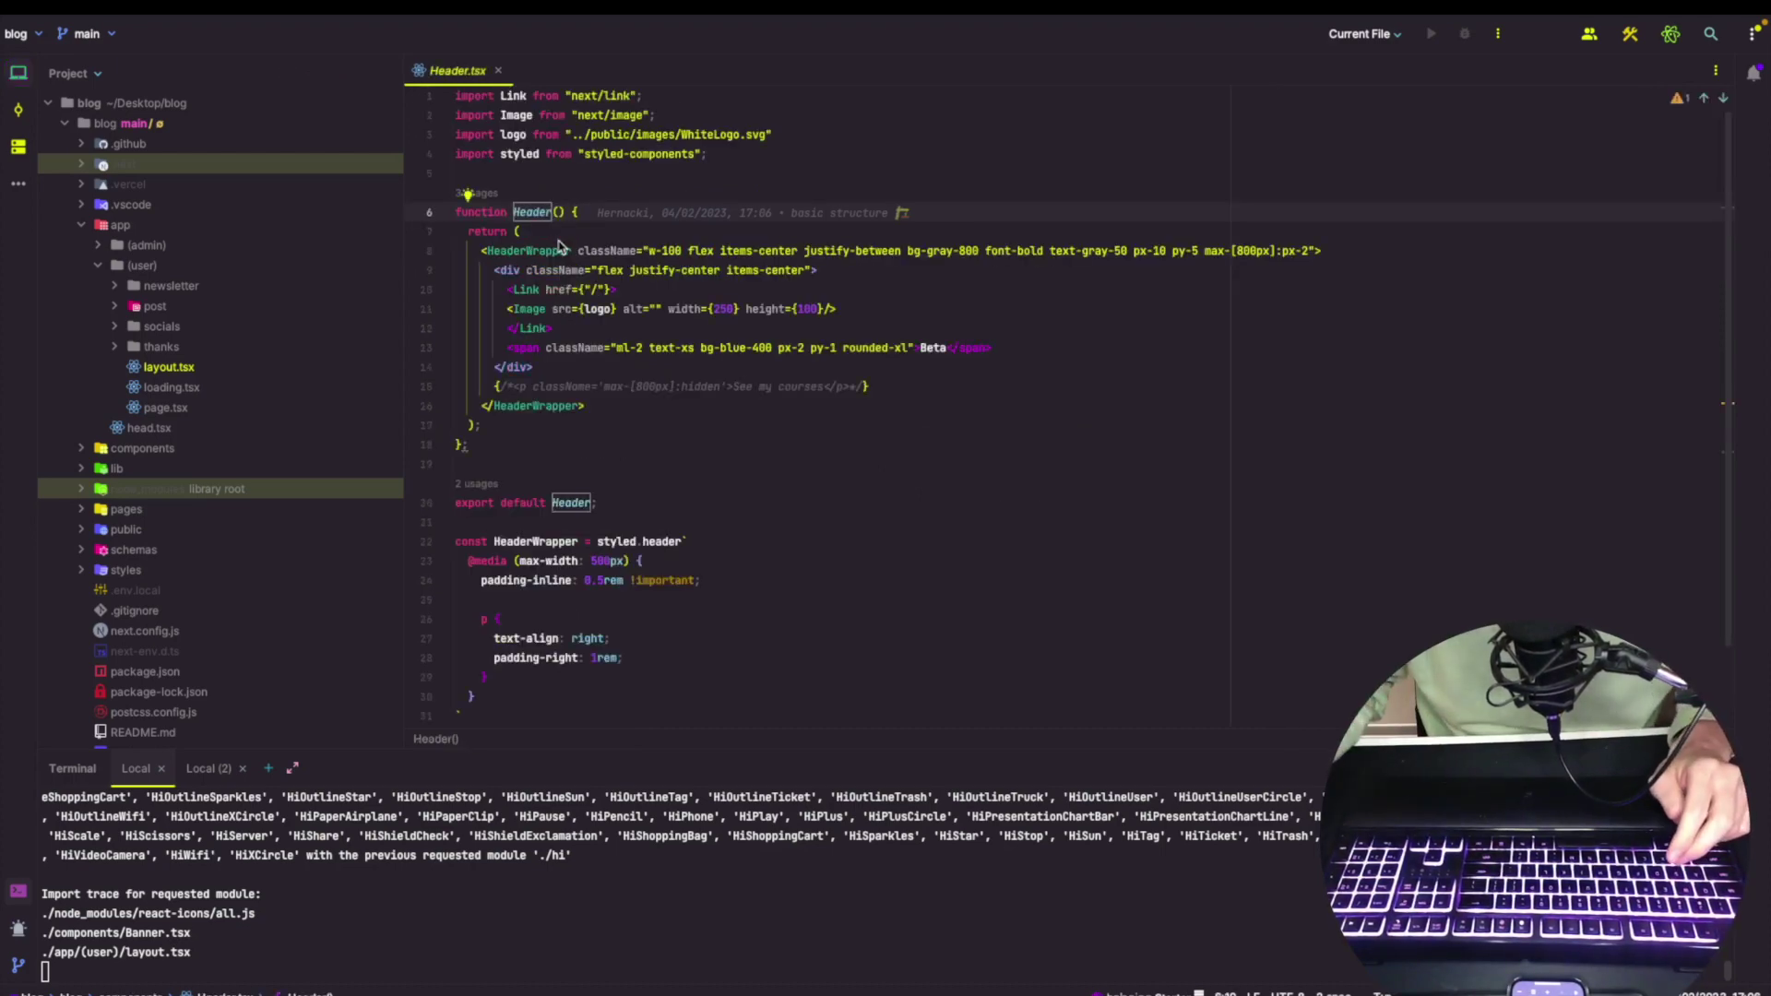
# Step: Replace the 'Beta' badge text on line 13 with 'Hey it is from the smartphone!'
pyautogui.click(934, 346)
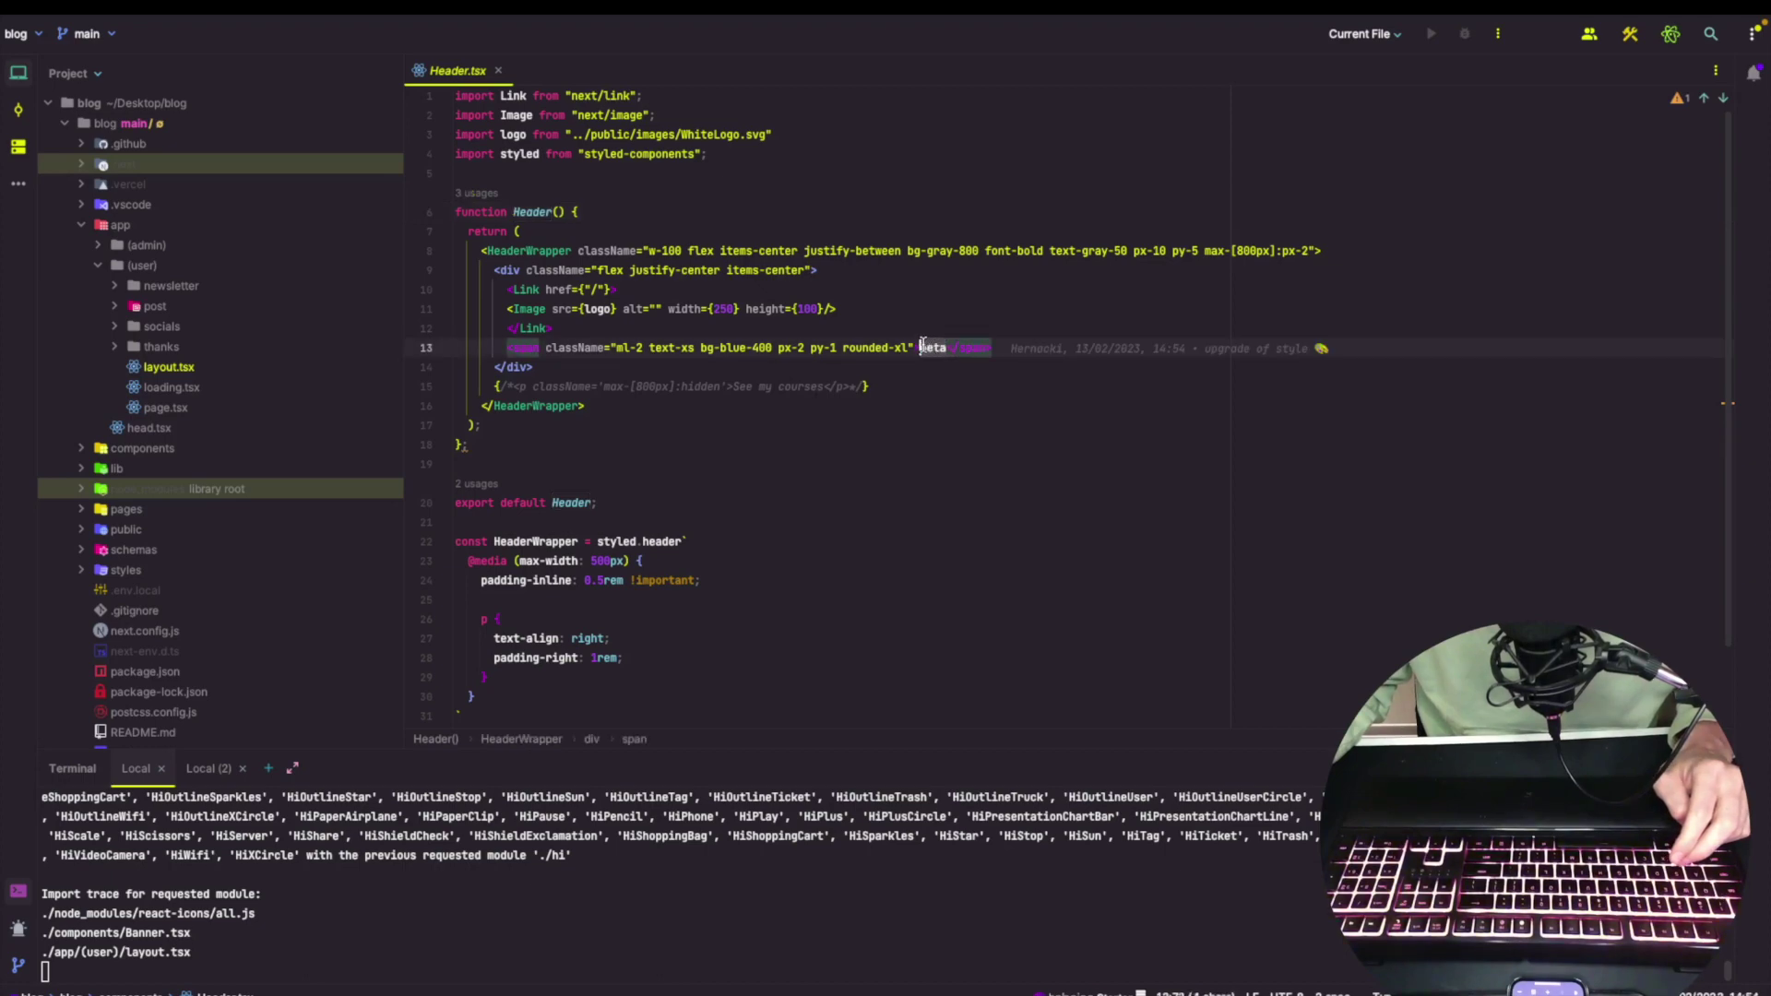
pyautogui.press('Delete')
pyautogui.press('Delete')
pyautogui.press('Delete')
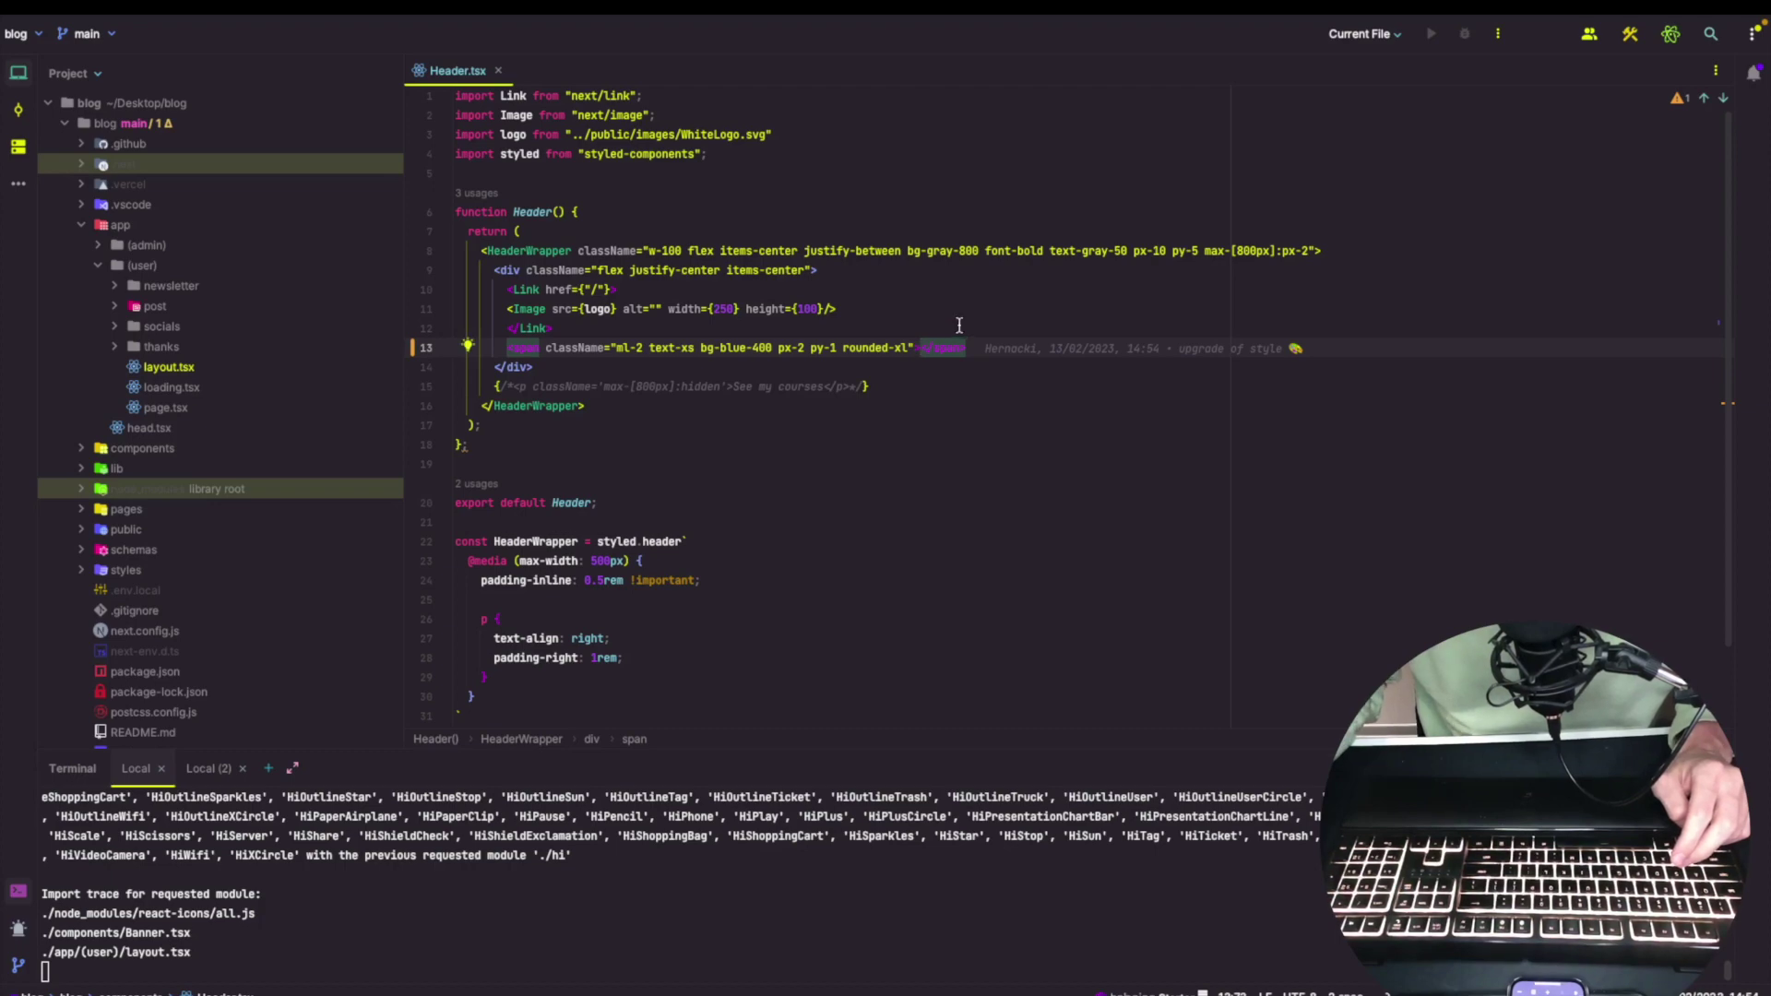
pyautogui.write('A')
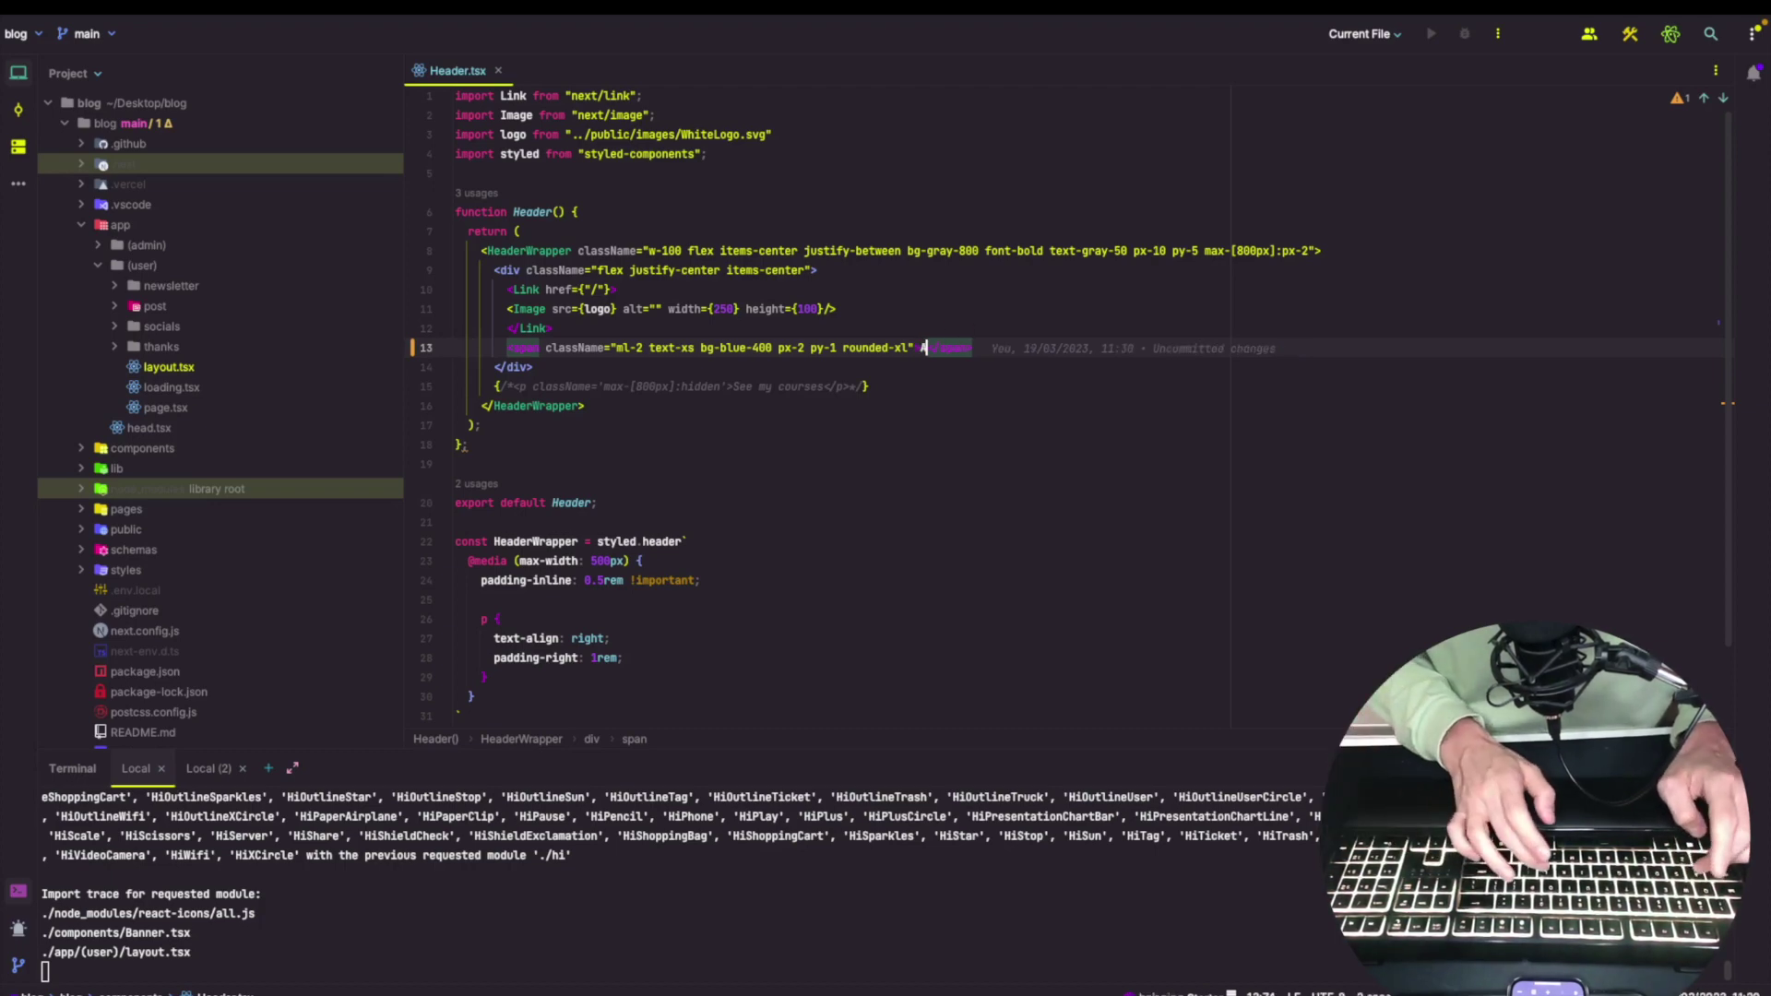
pyautogui.press('BackSpace')
pyautogui.write('Hey')
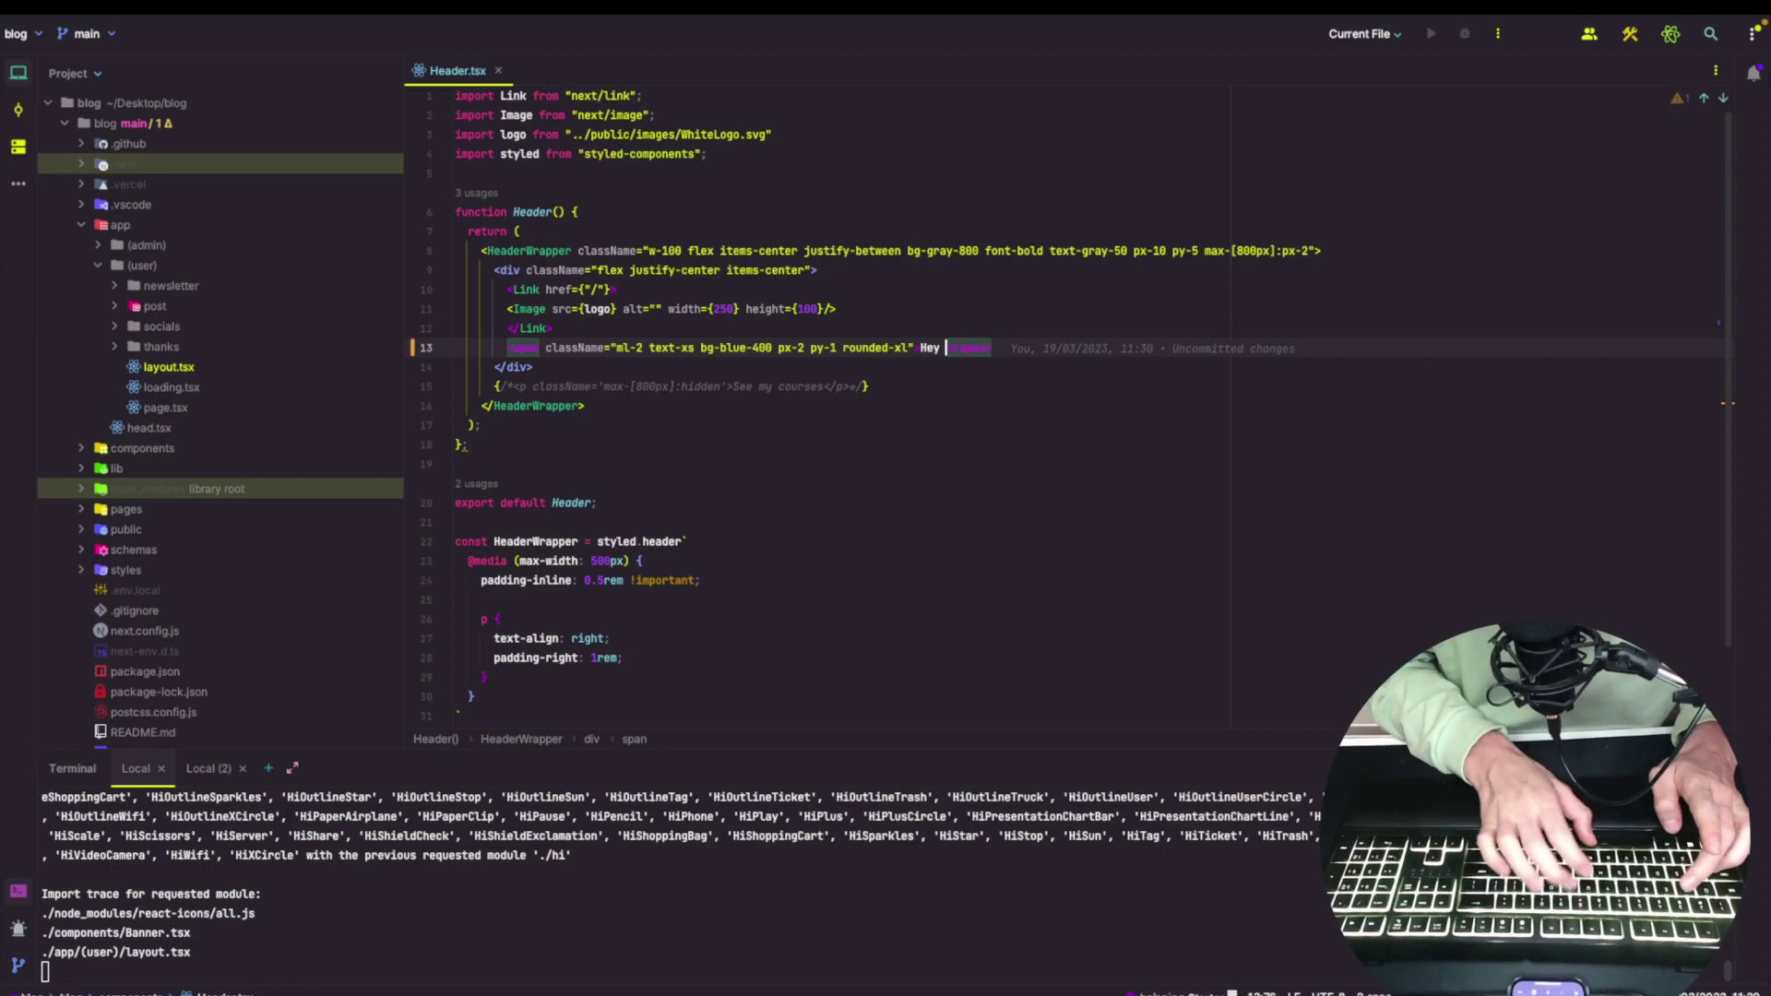
pyautogui.write(' it is from the ')
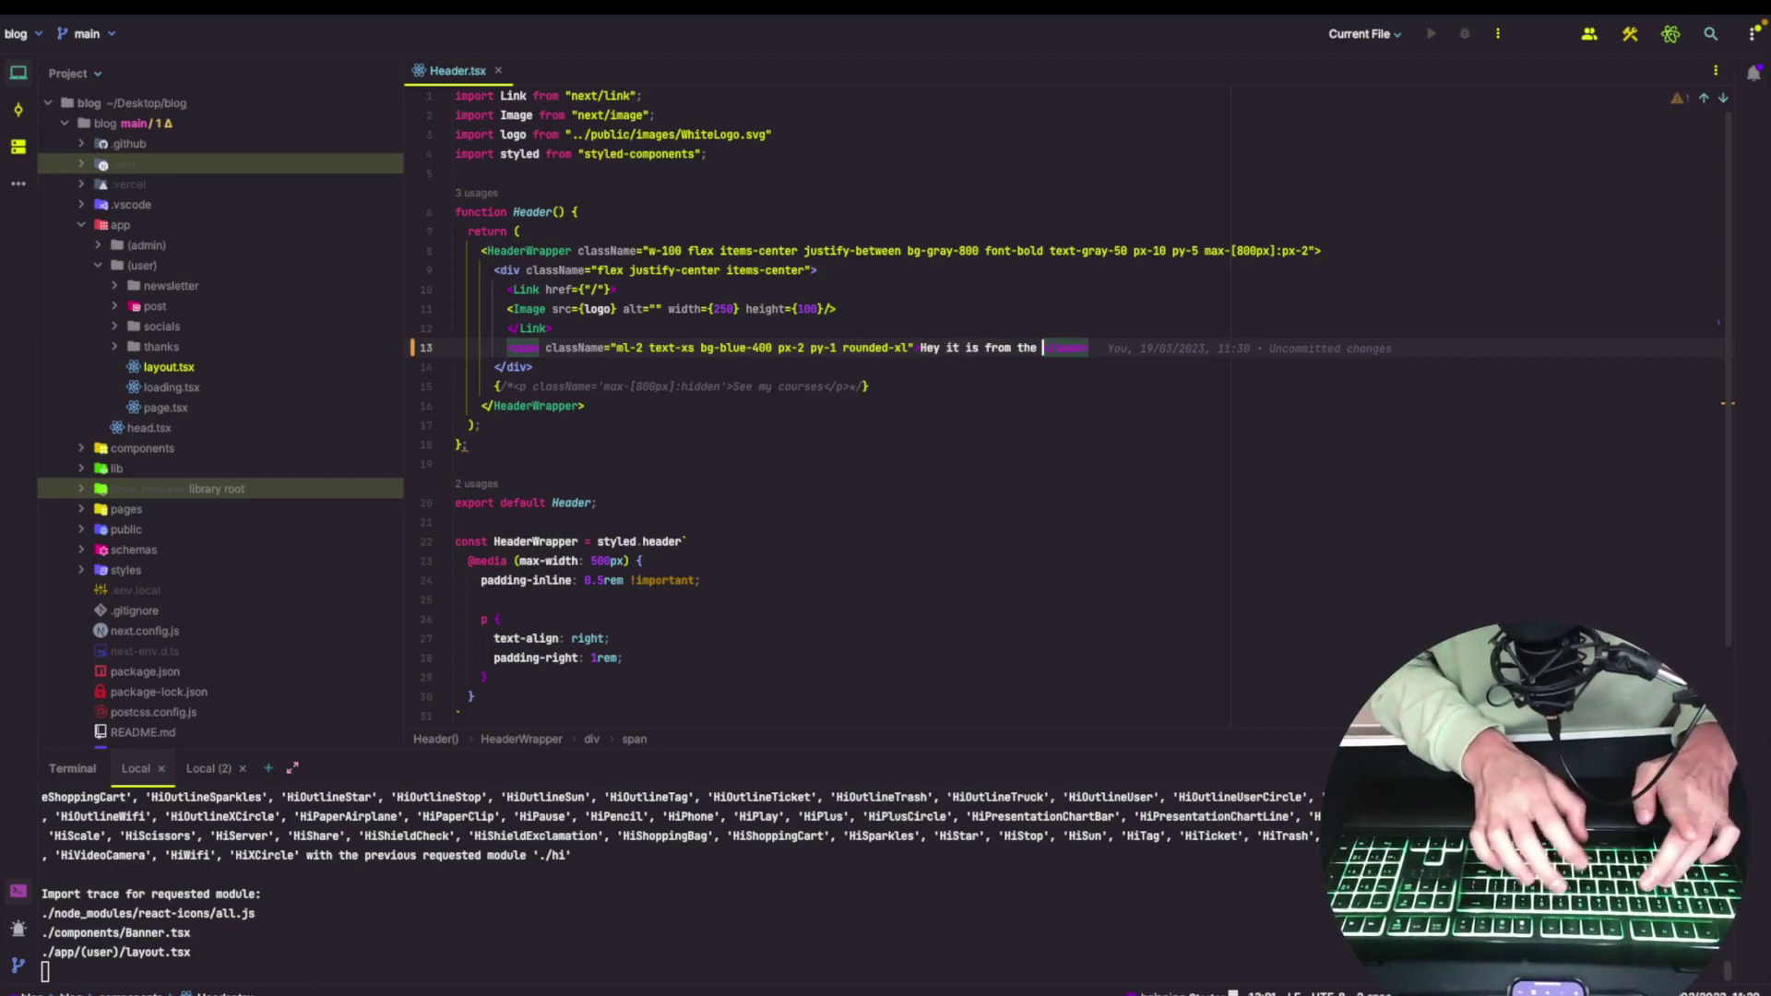
pyautogui.write('smartphon')
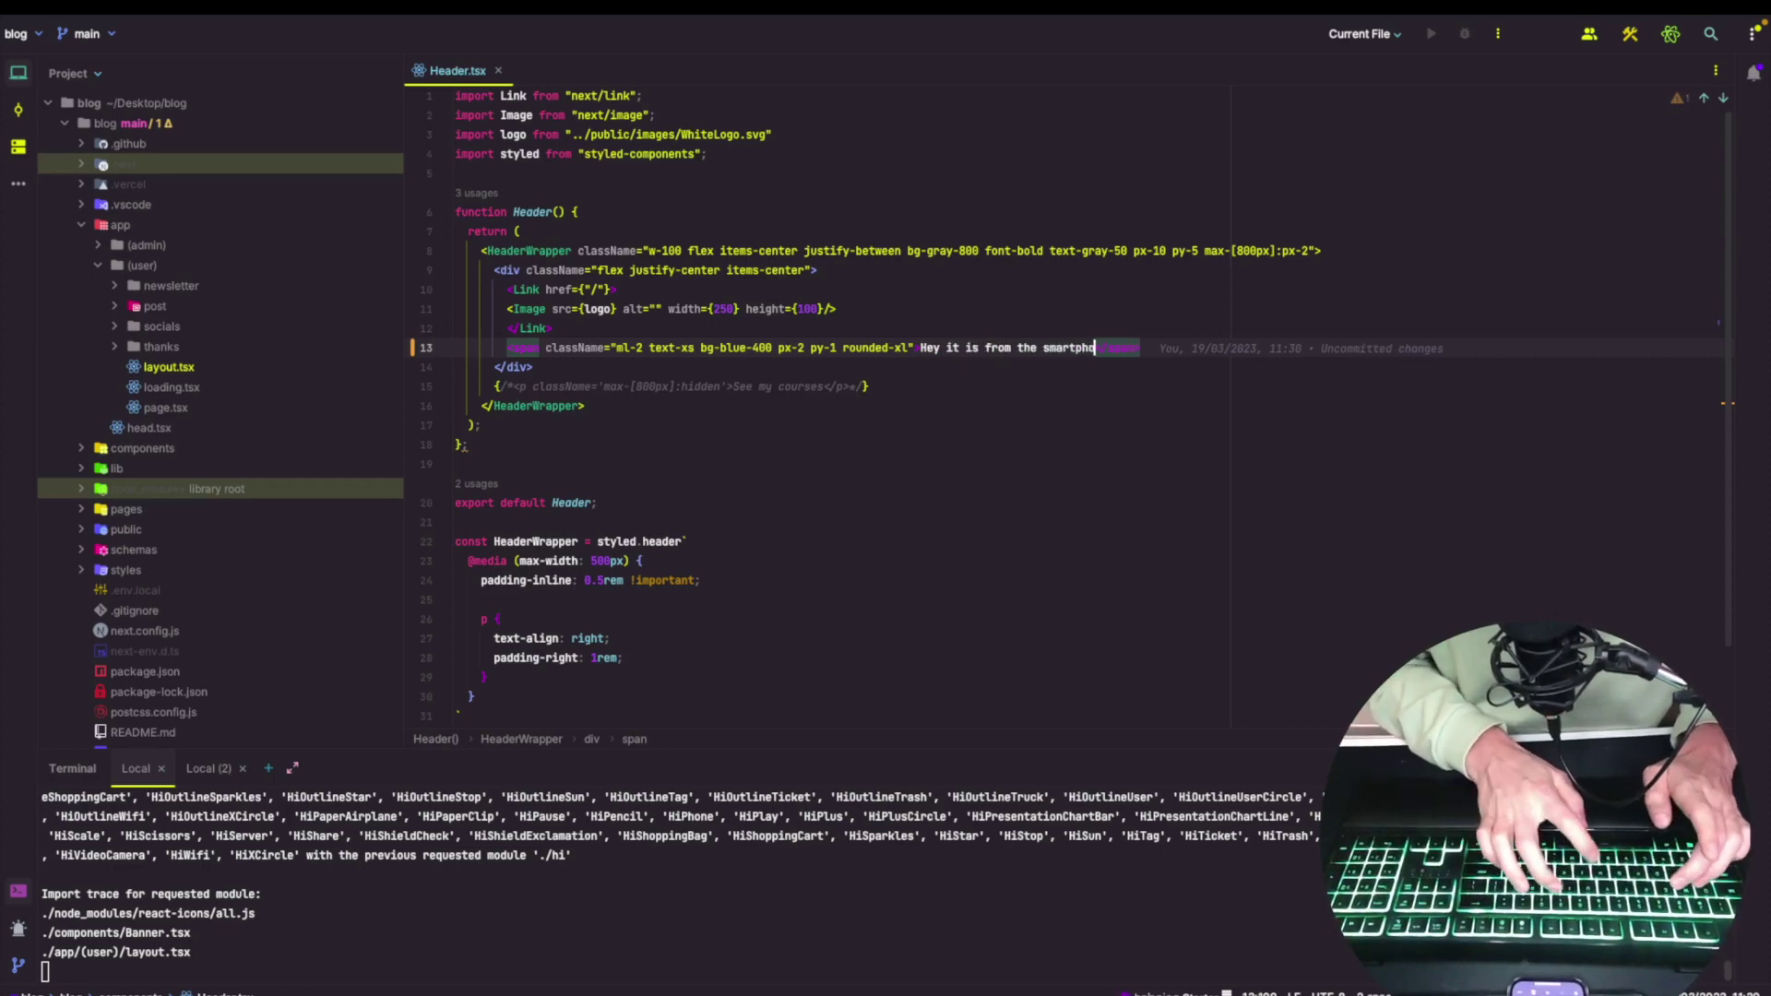
pyautogui.write('e!')
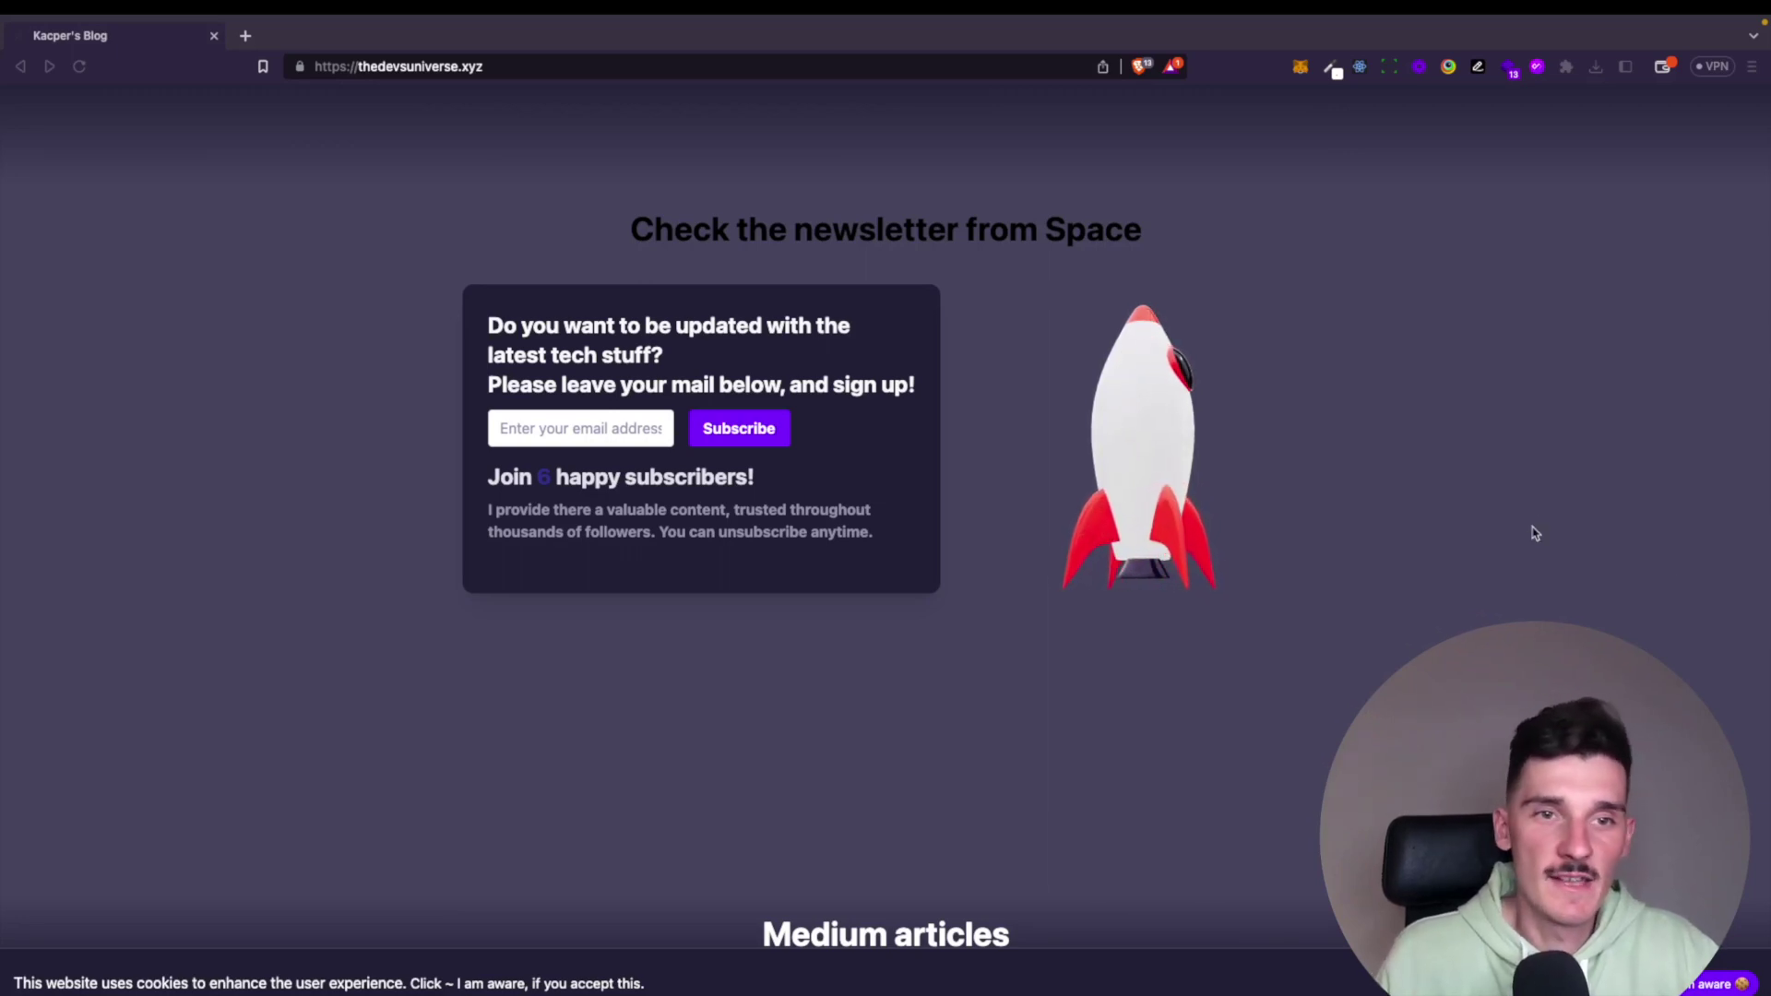
# Step: Check the thedevsuniverse.xyz address and highlight the 'Join 6 happy subscribers!' newsletter text
pyautogui.click(540, 69)
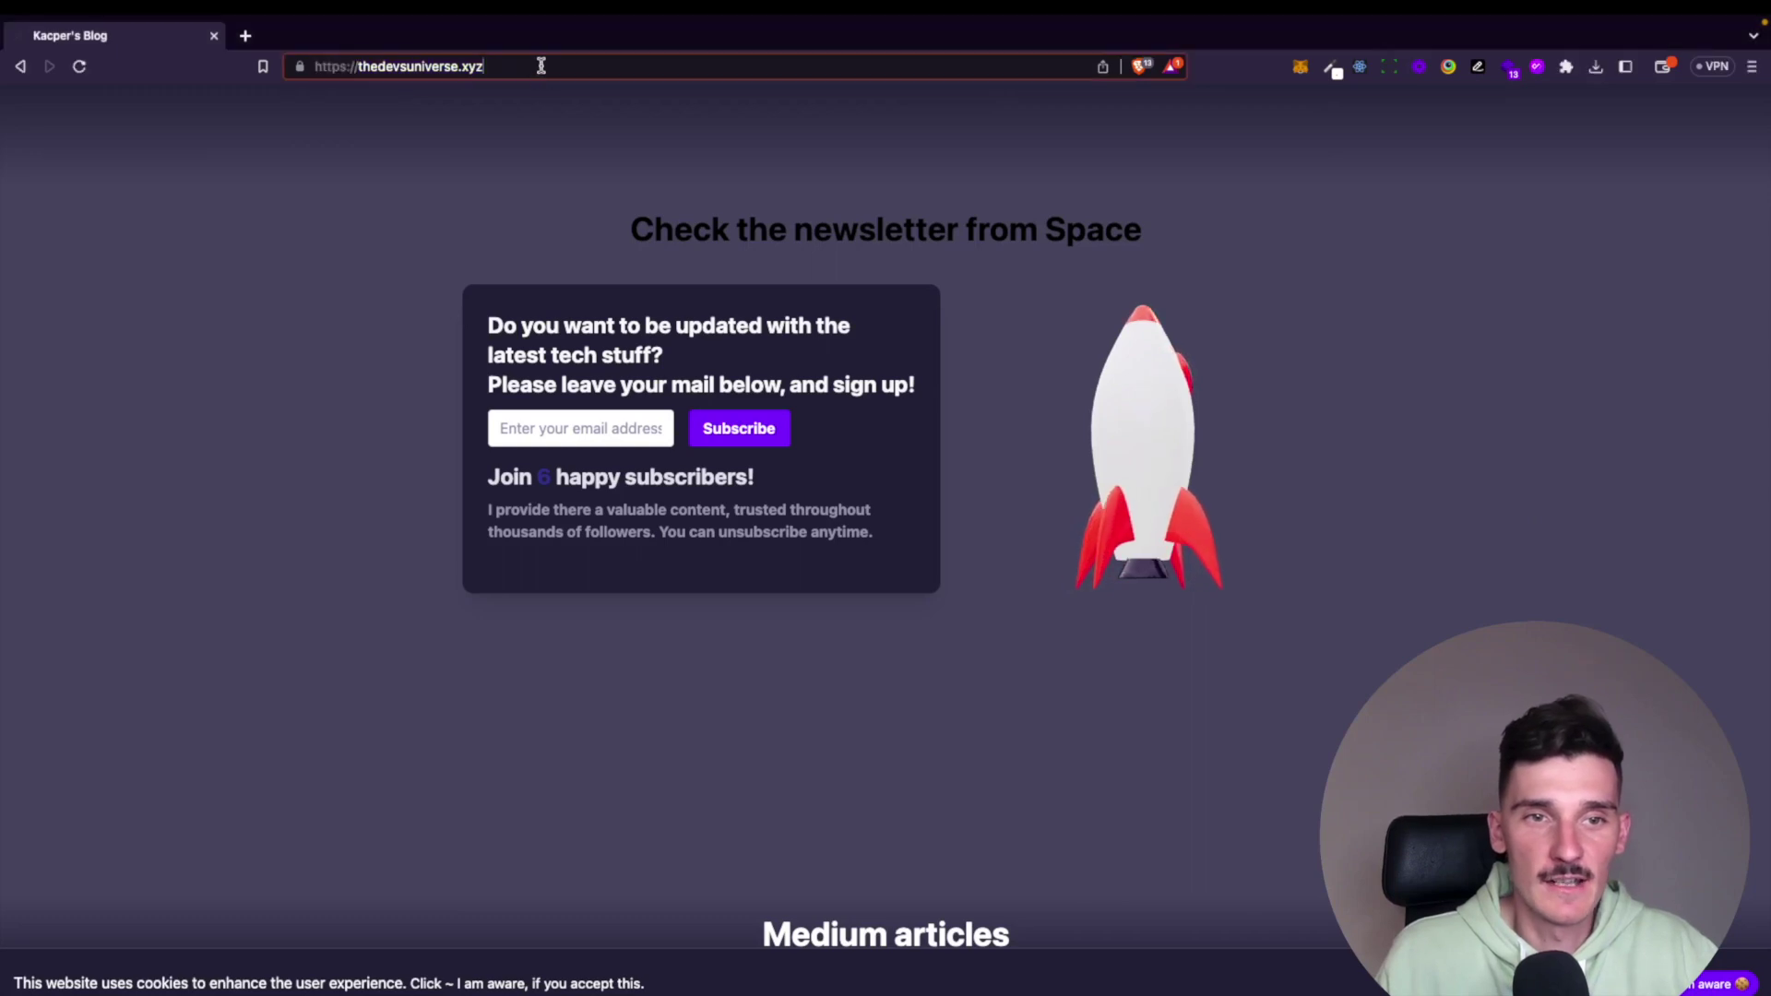
pyautogui.click(525, 69)
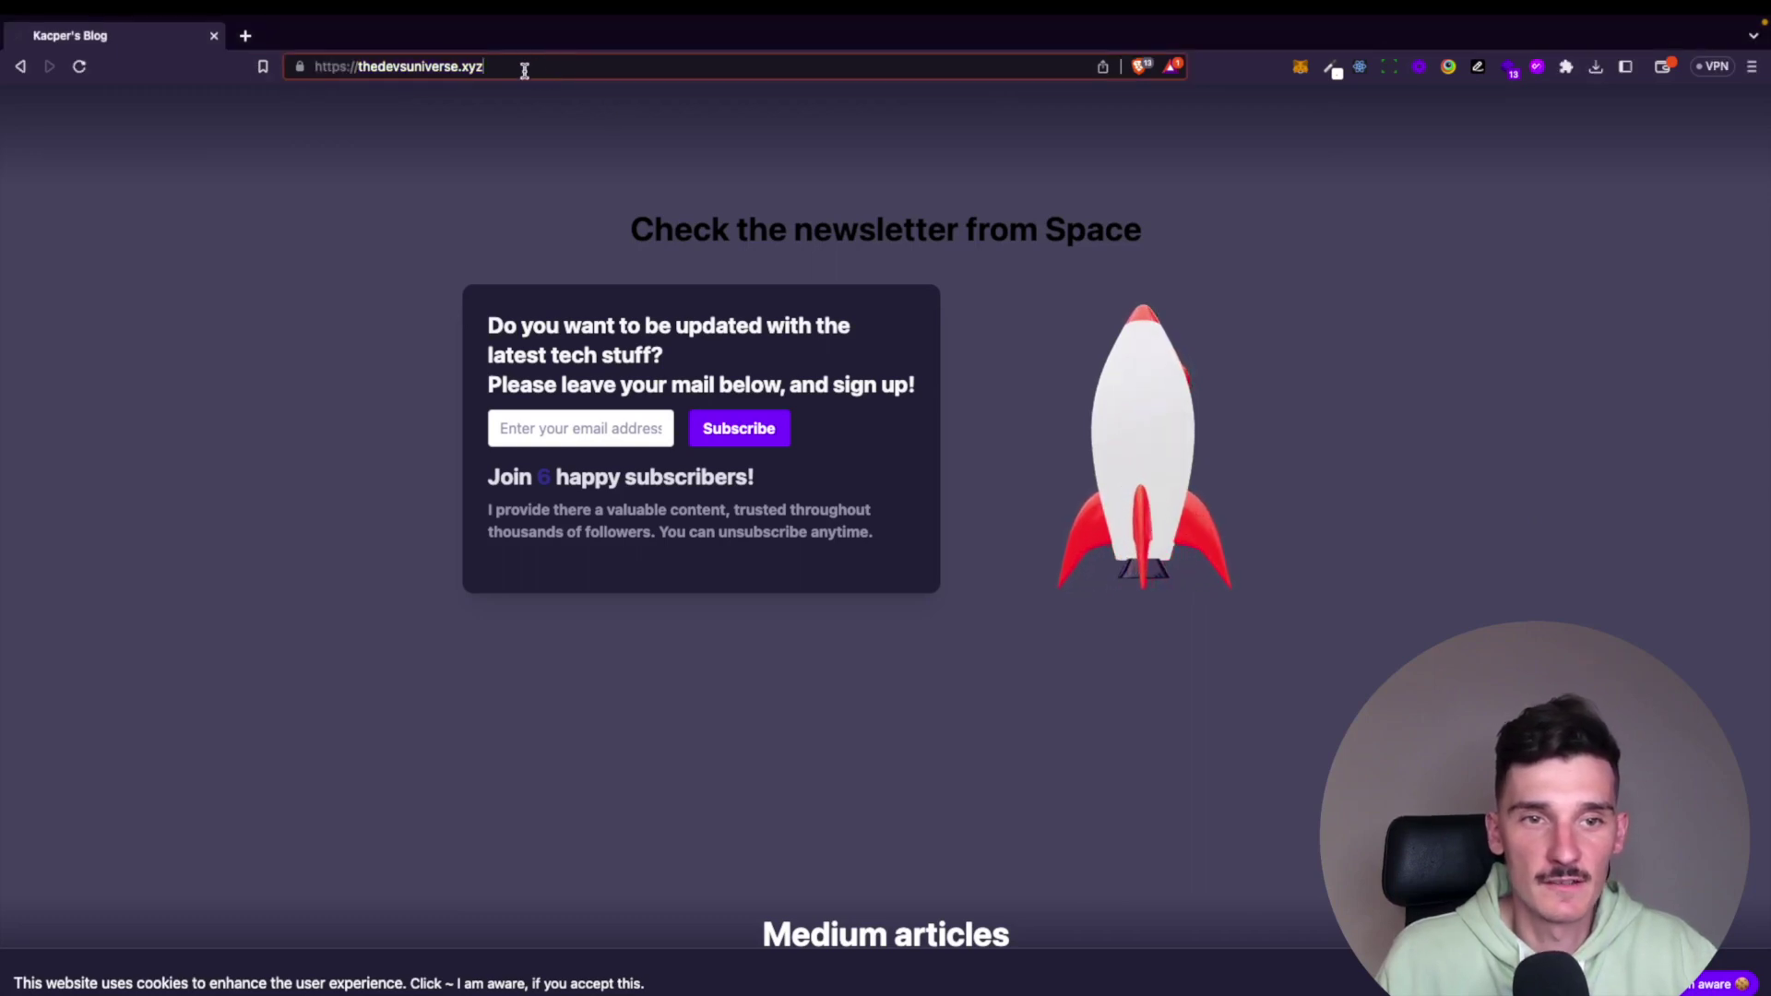
pyautogui.click(564, 119)
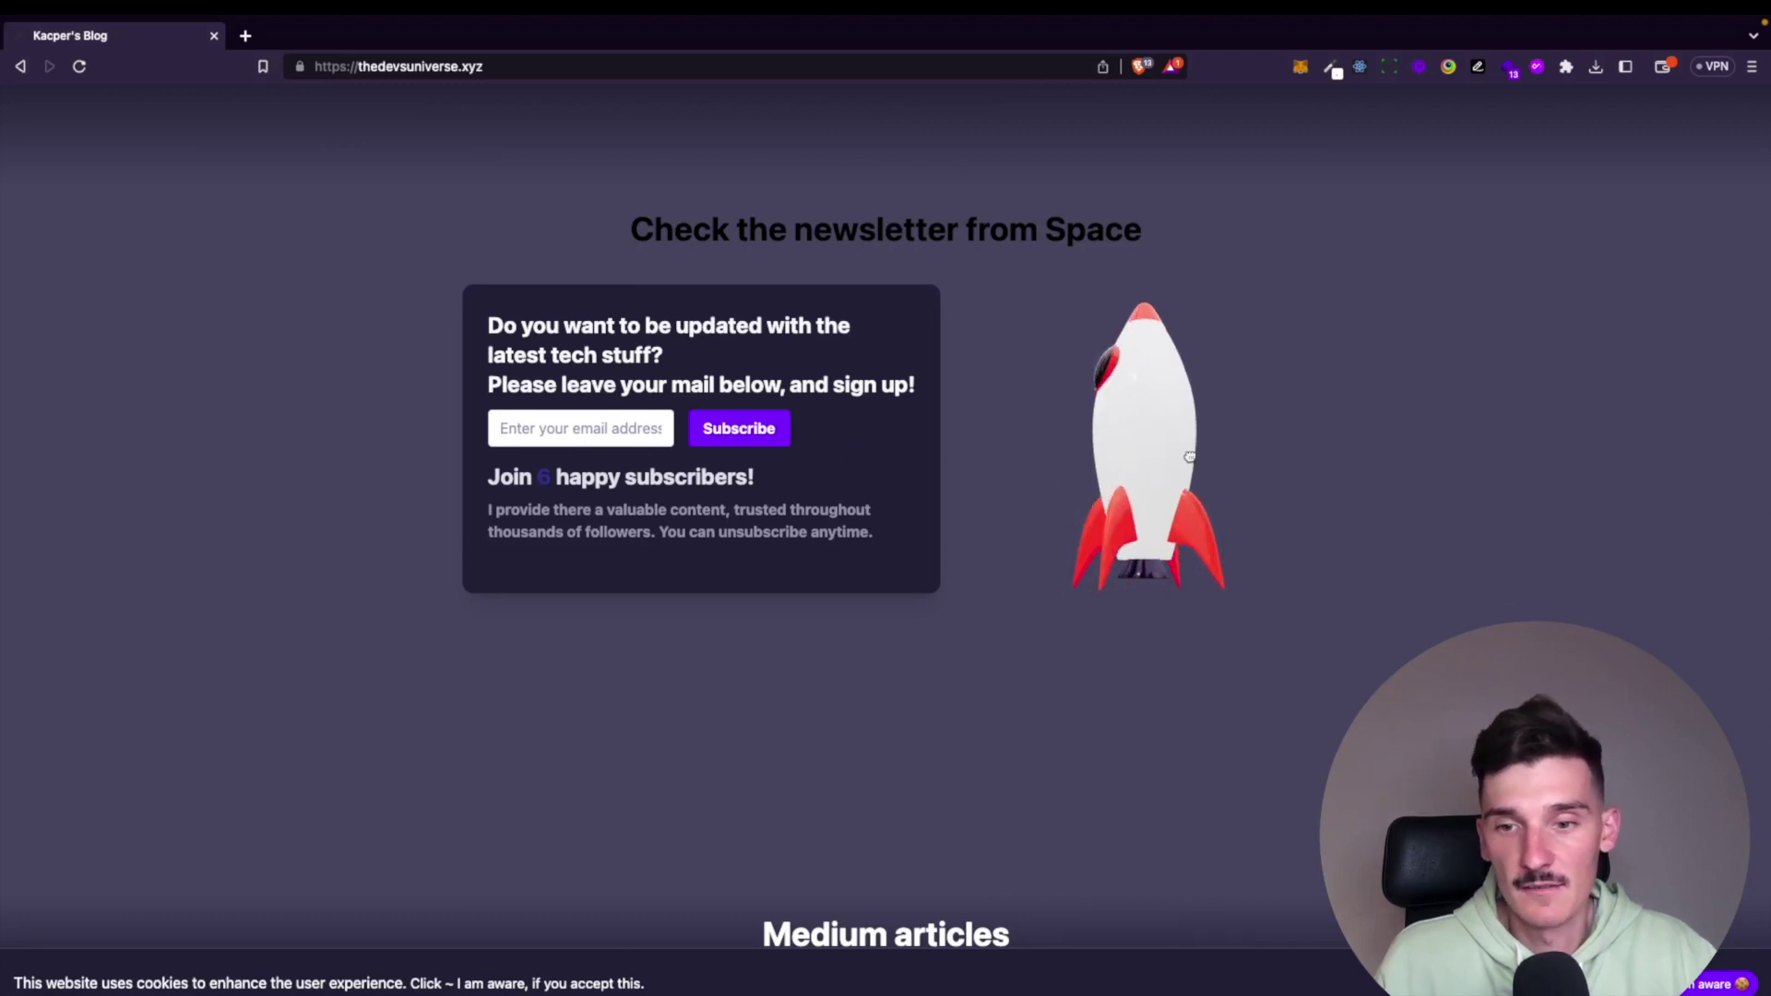
pyautogui.moveTo(901, 554); pyautogui.dragTo(936, 420)
pyautogui.click(935, 420)
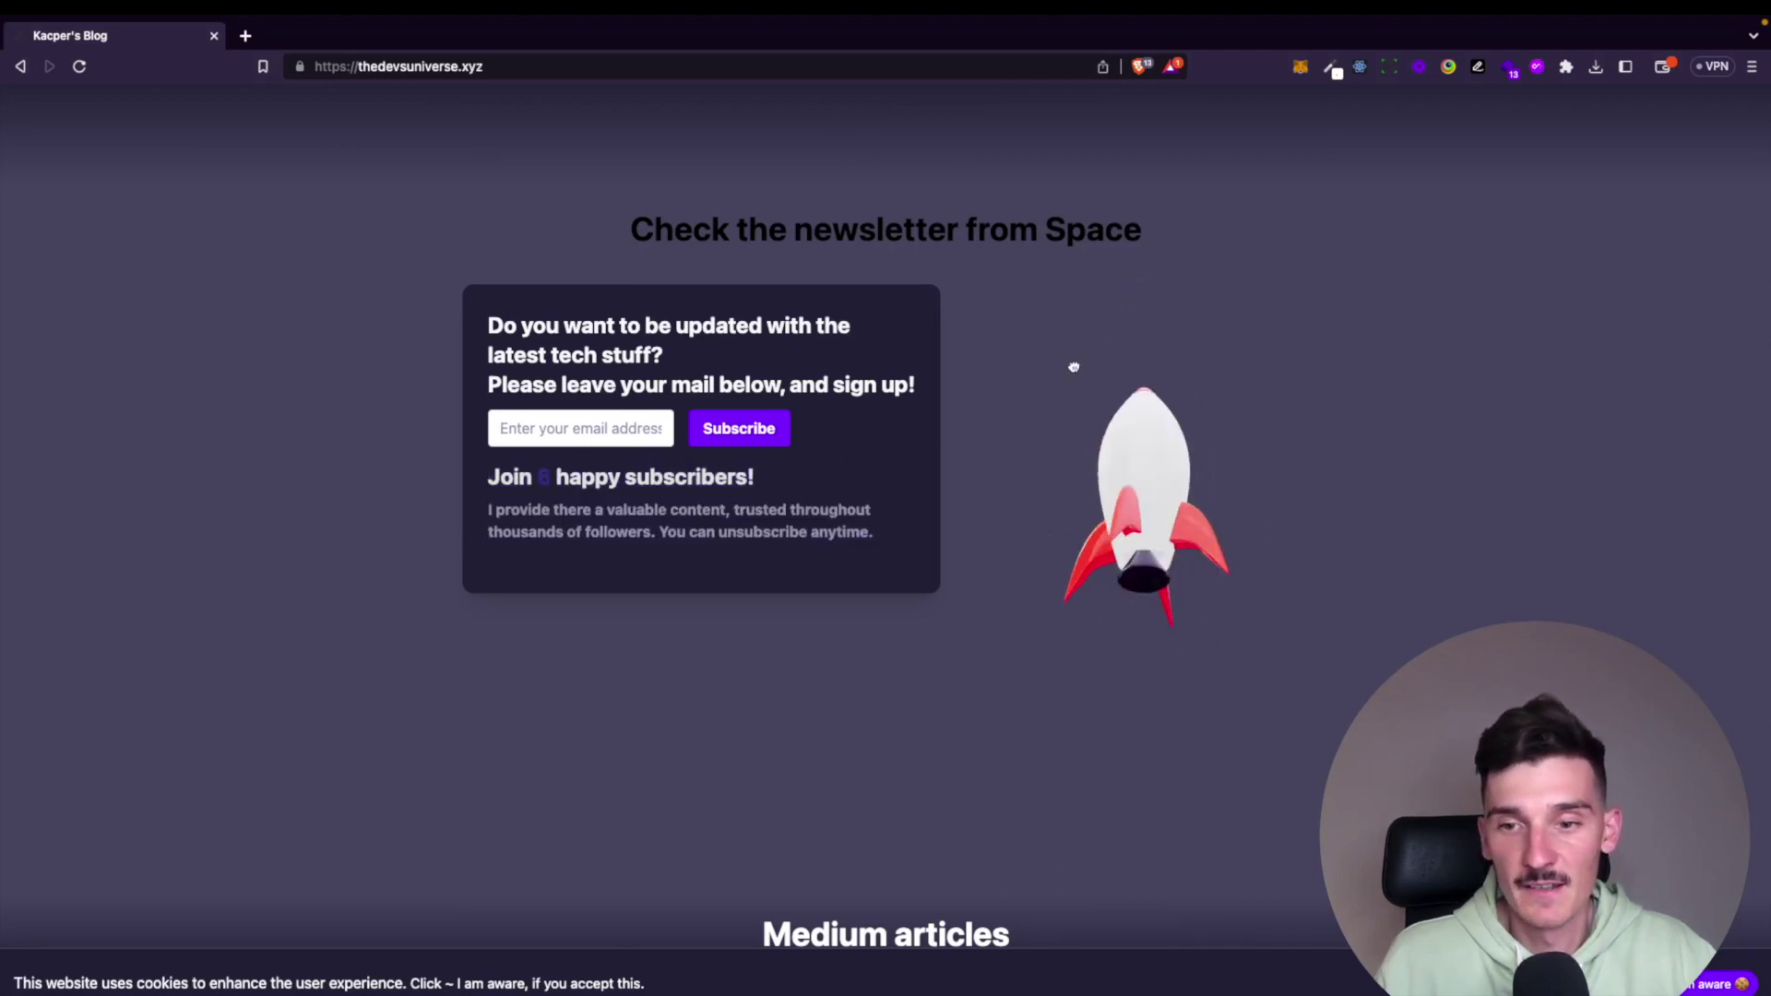